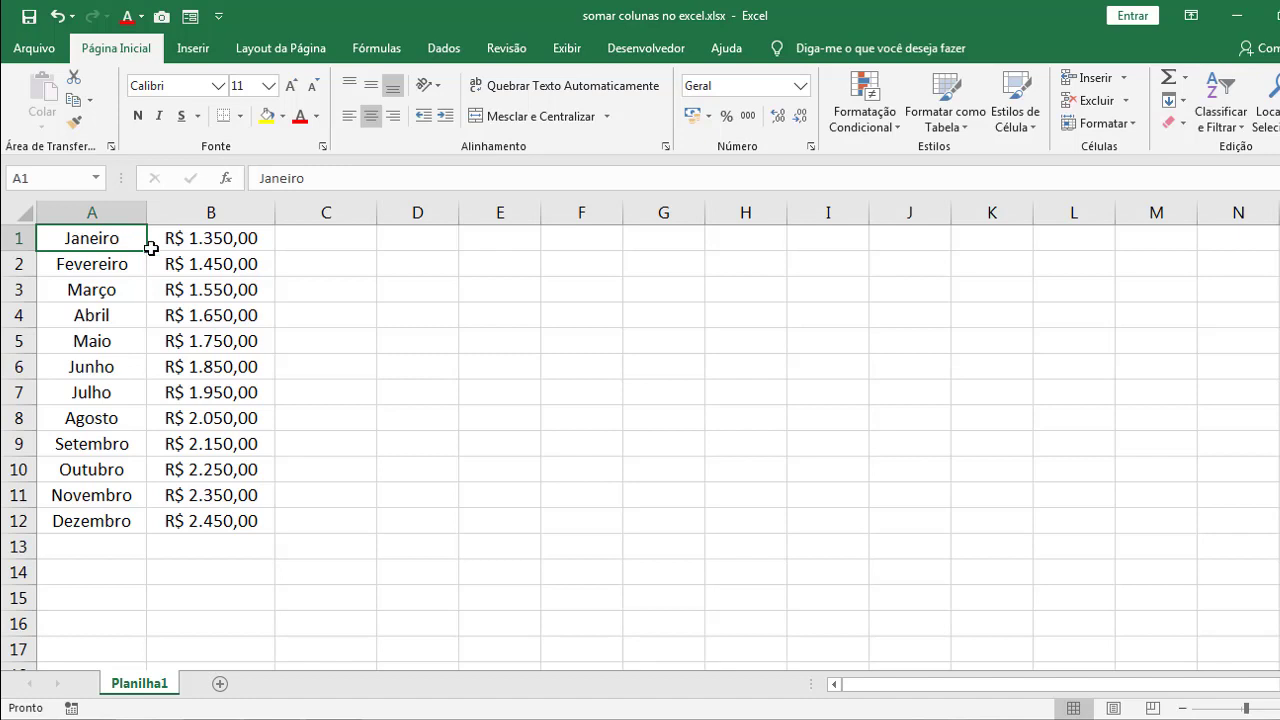
Step: Select the monthly amounts in B1:B12 to check their automatic average, count and sum
{"action": "left_click_drag", "start_coordinate": [180, 237], "coordinate": [204, 519]}
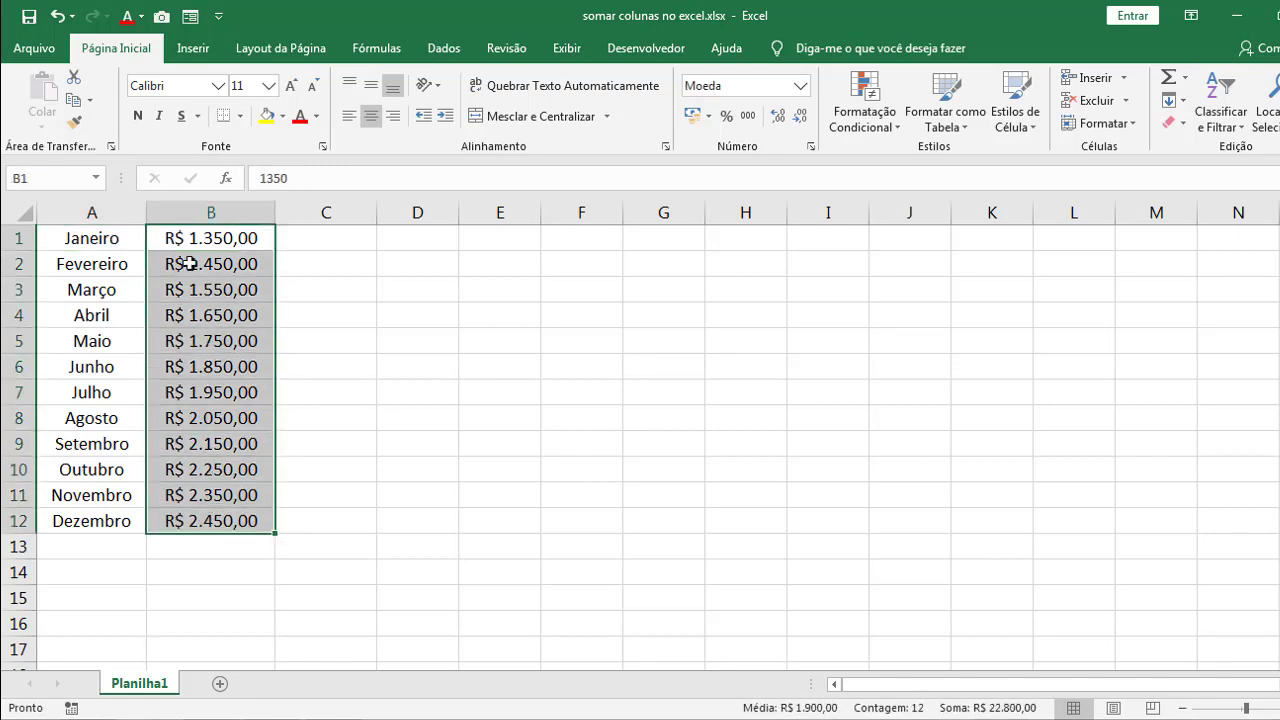
{"action": "left_click", "coordinate": [118, 242]}
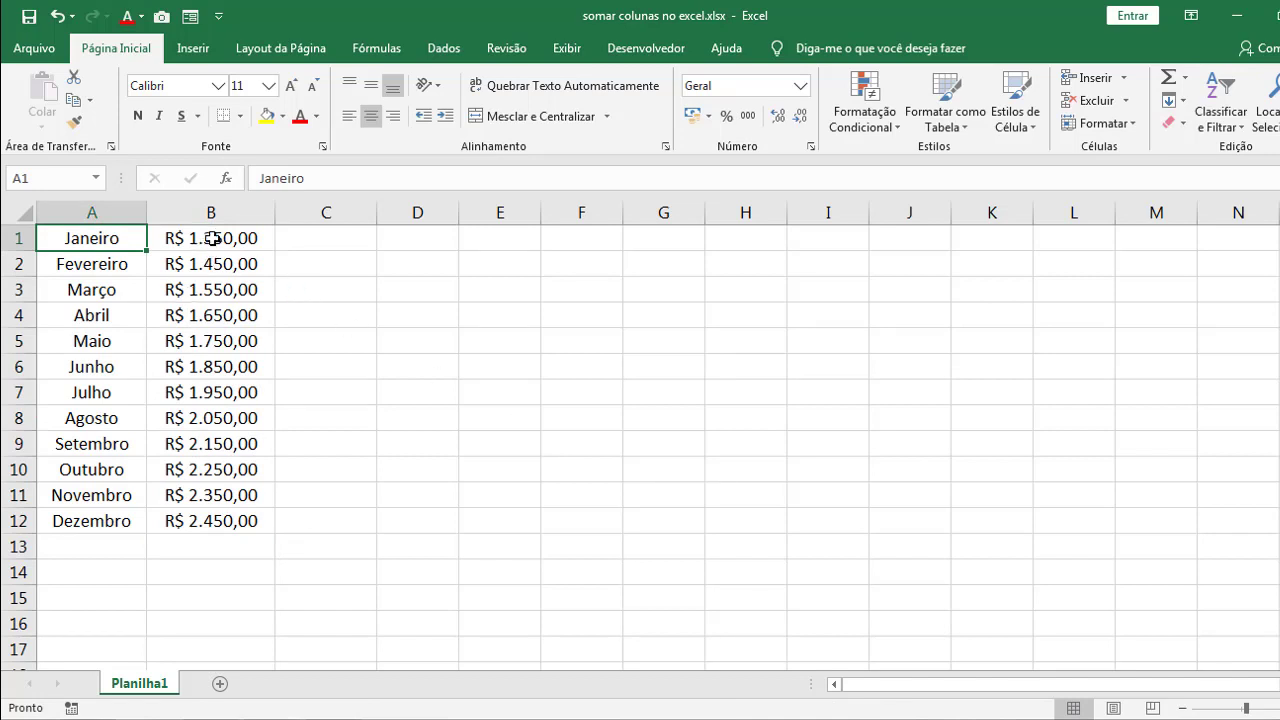
{"action": "left_click", "coordinate": [213, 238]}
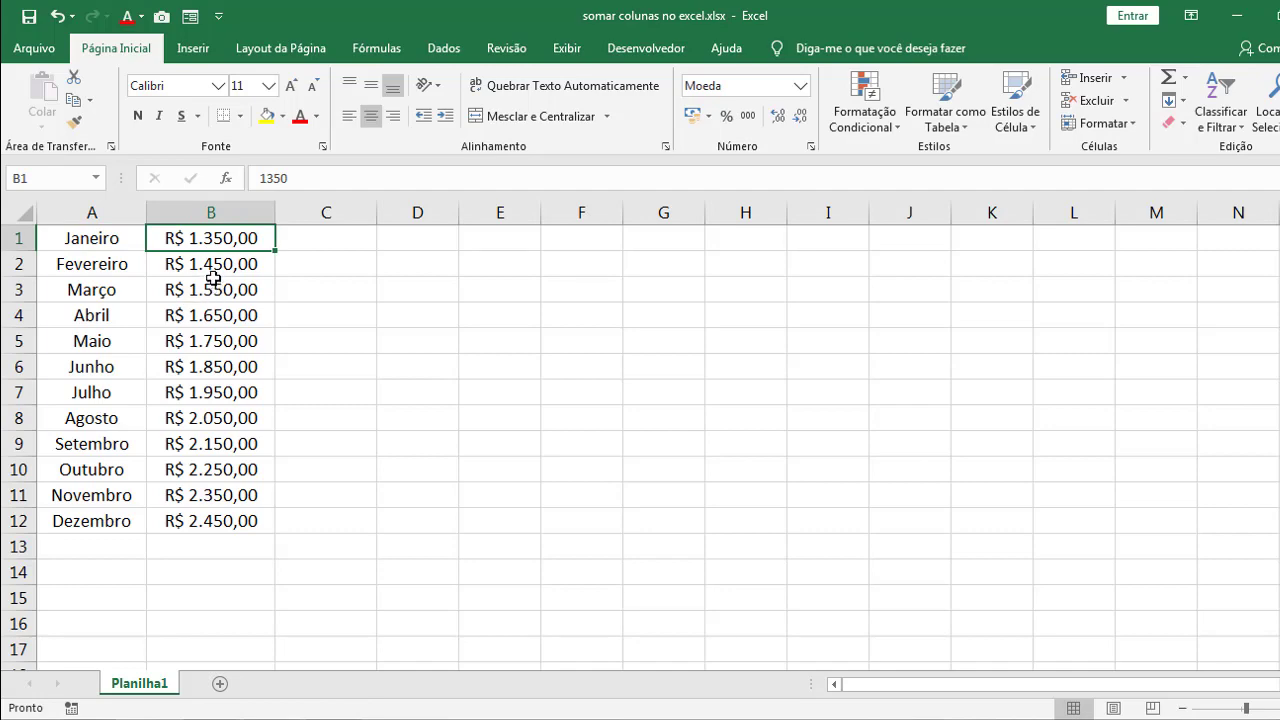
{"action": "left_click_drag", "start_coordinate": [214, 237], "coordinate": [211, 523]}
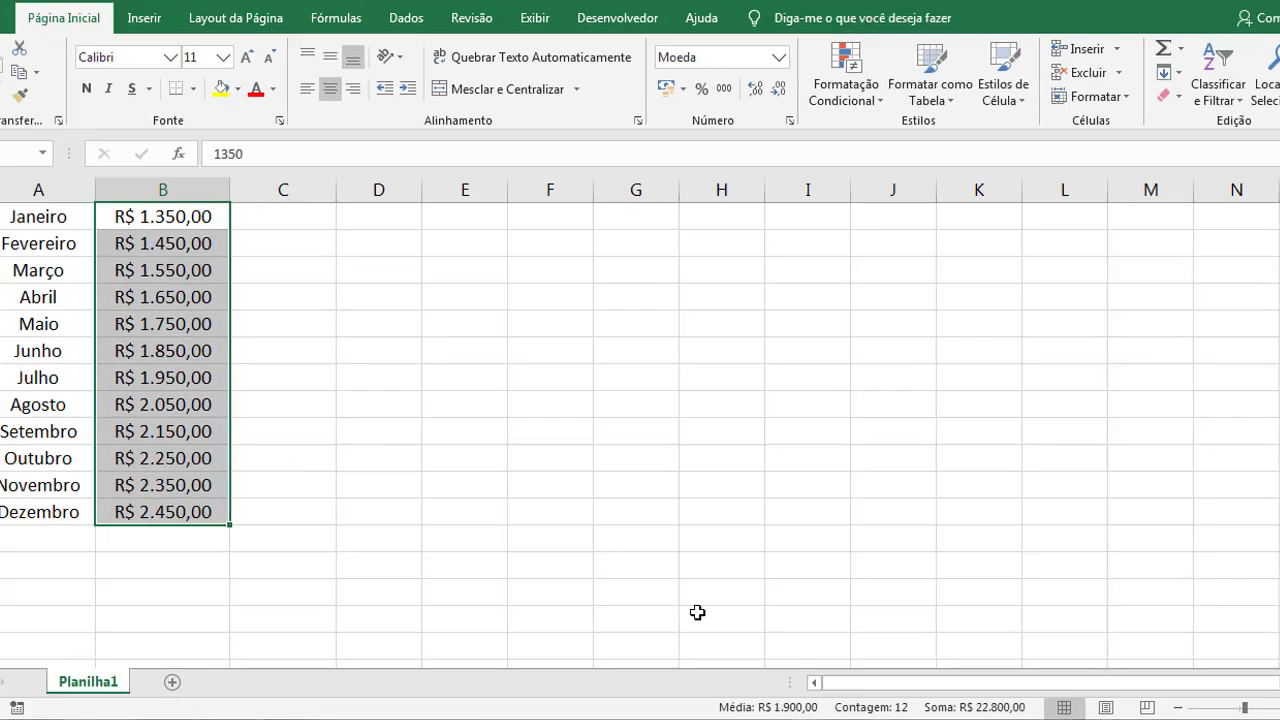
{"action": "left_click", "coordinate": [501, 521]}
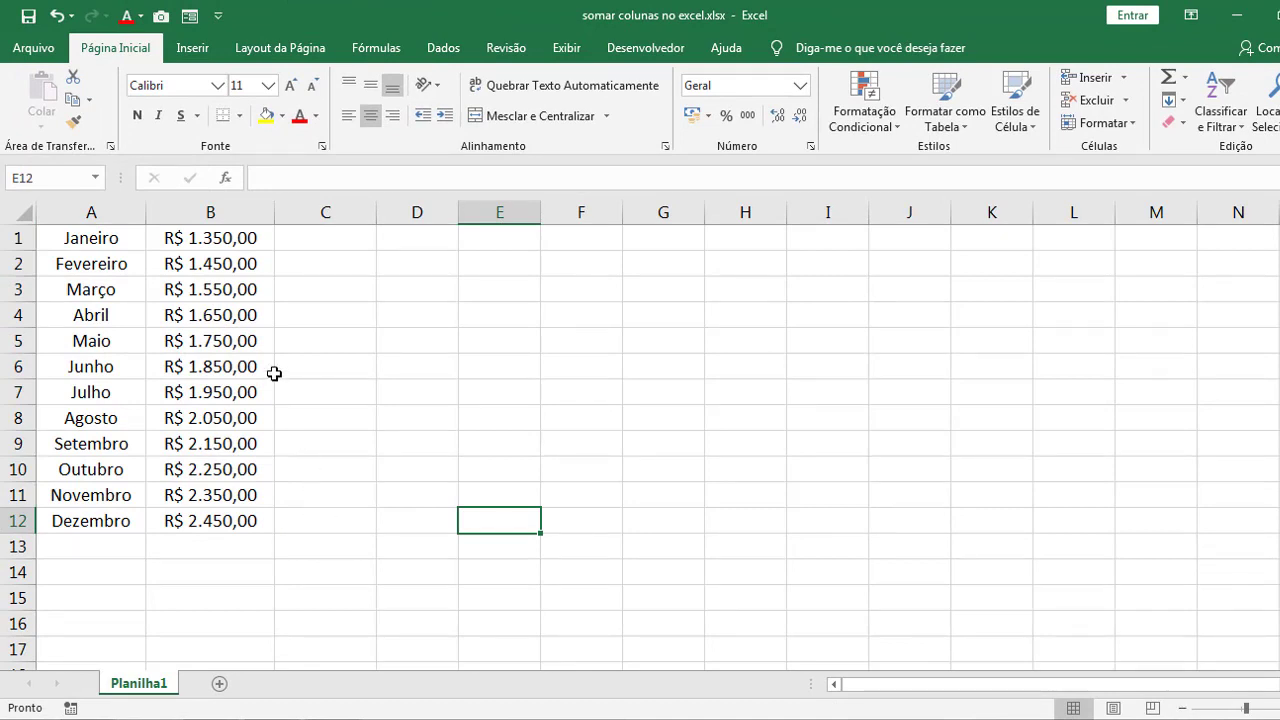
{"action": "left_click_drag", "start_coordinate": [193, 238], "coordinate": [206, 521]}
{"action": "left_click", "coordinate": [288, 516]}
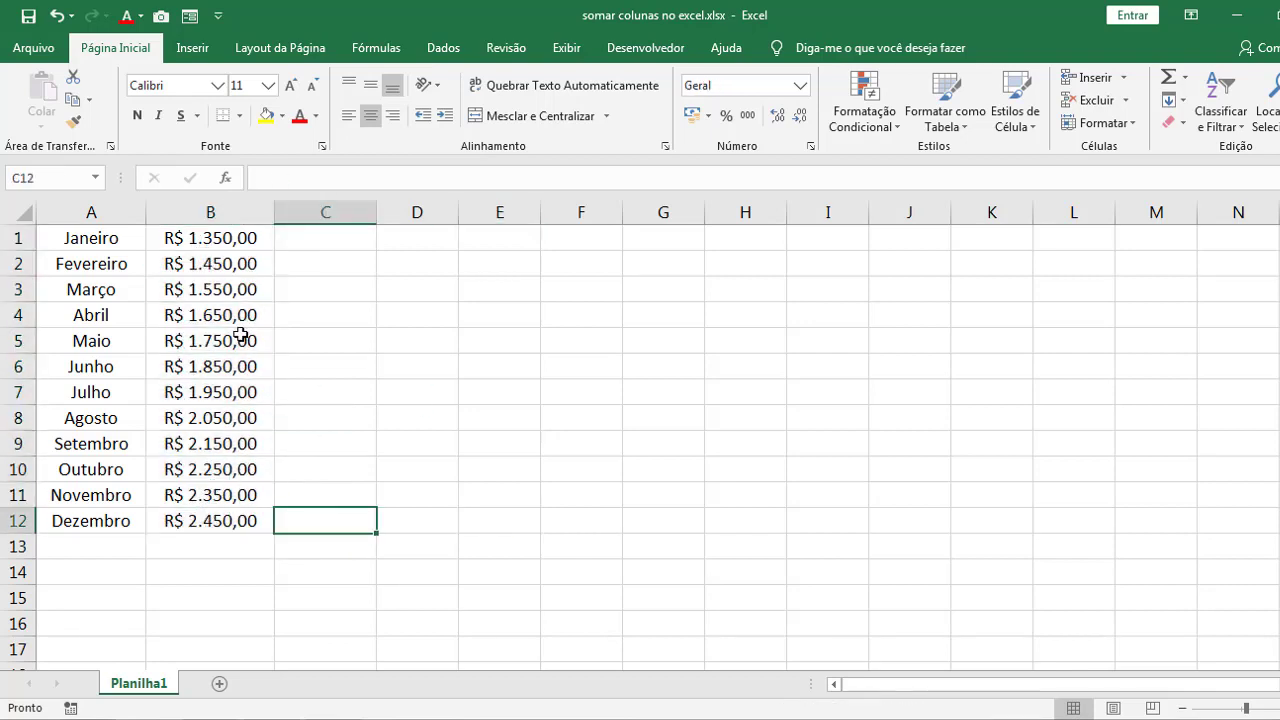
Step: Undo the removal of the column C amounts and select B1:C12 to check the combined sum of both columns
{"action": "left_click", "coordinate": [57, 14]}
{"action": "left_click", "coordinate": [454, 354]}
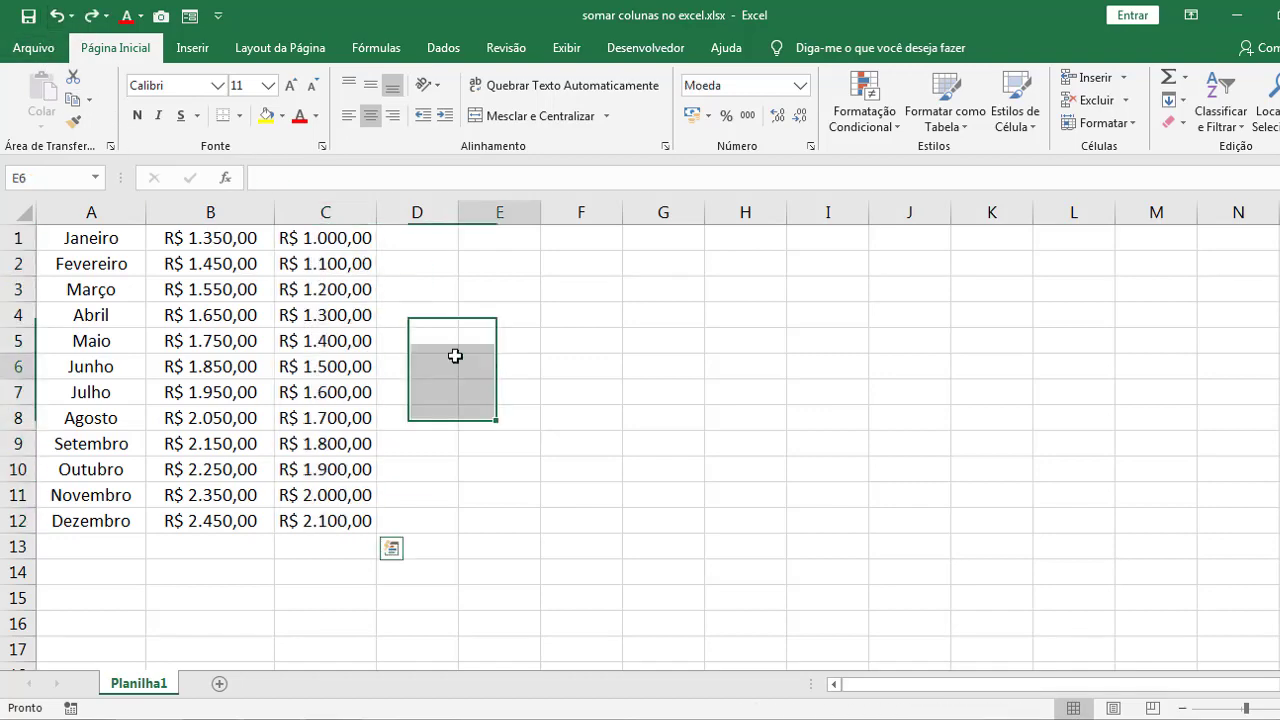
{"action": "left_click", "coordinate": [219, 246]}
{"action": "left_click_drag", "start_coordinate": [262, 246], "coordinate": [325, 520]}
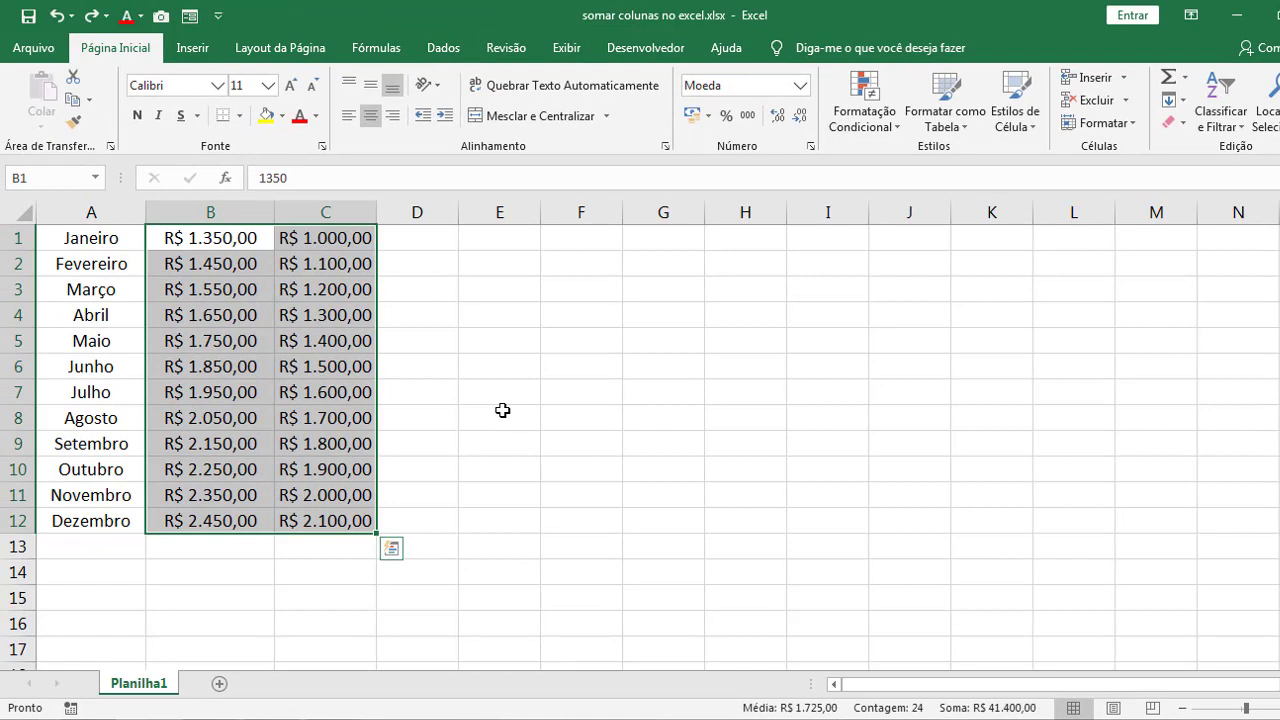
{"action": "left_click", "coordinate": [430, 466]}
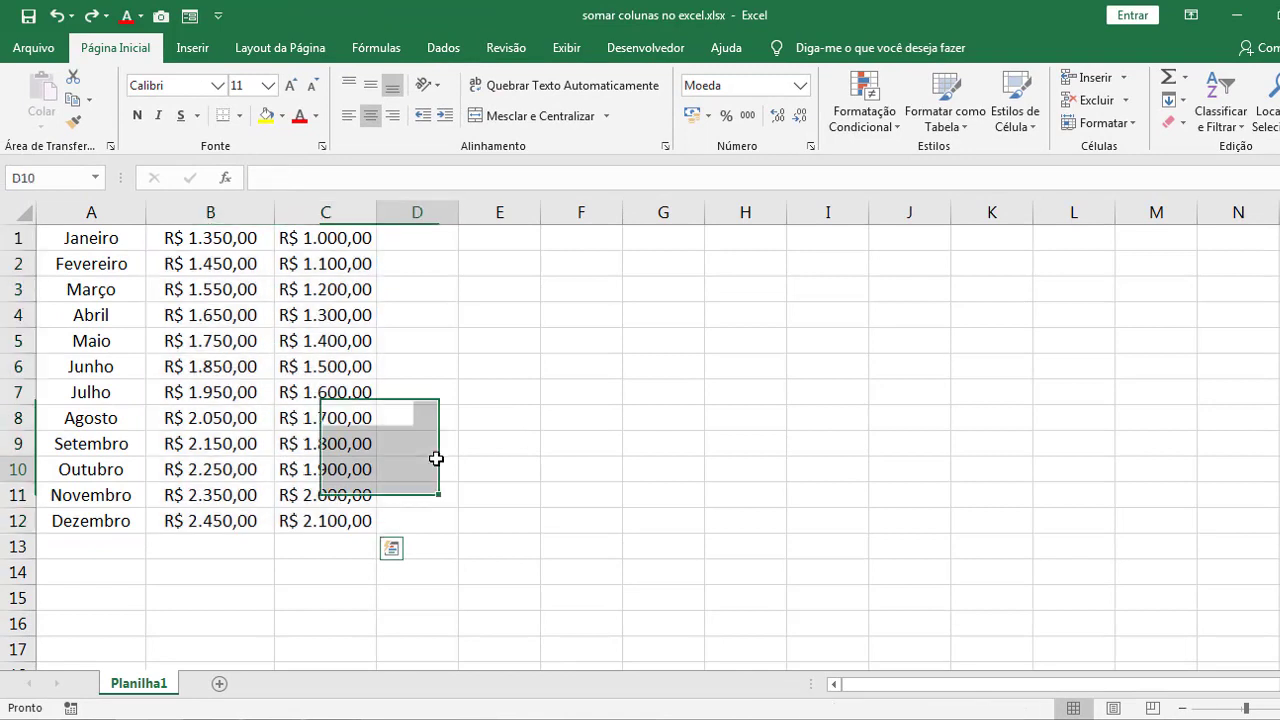
{"action": "left_click", "coordinate": [97, 240]}
{"action": "left_click_drag", "start_coordinate": [197, 237], "coordinate": [270, 514]}
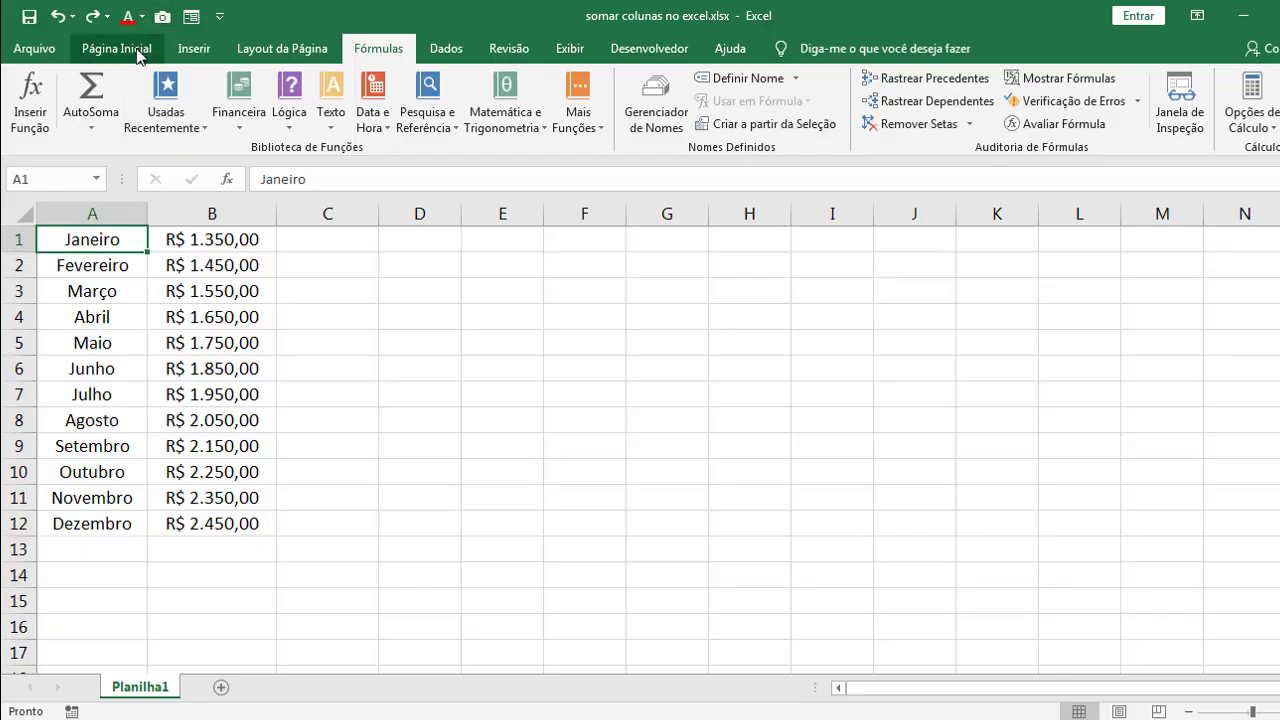
{"action": "left_click", "coordinate": [137, 50]}
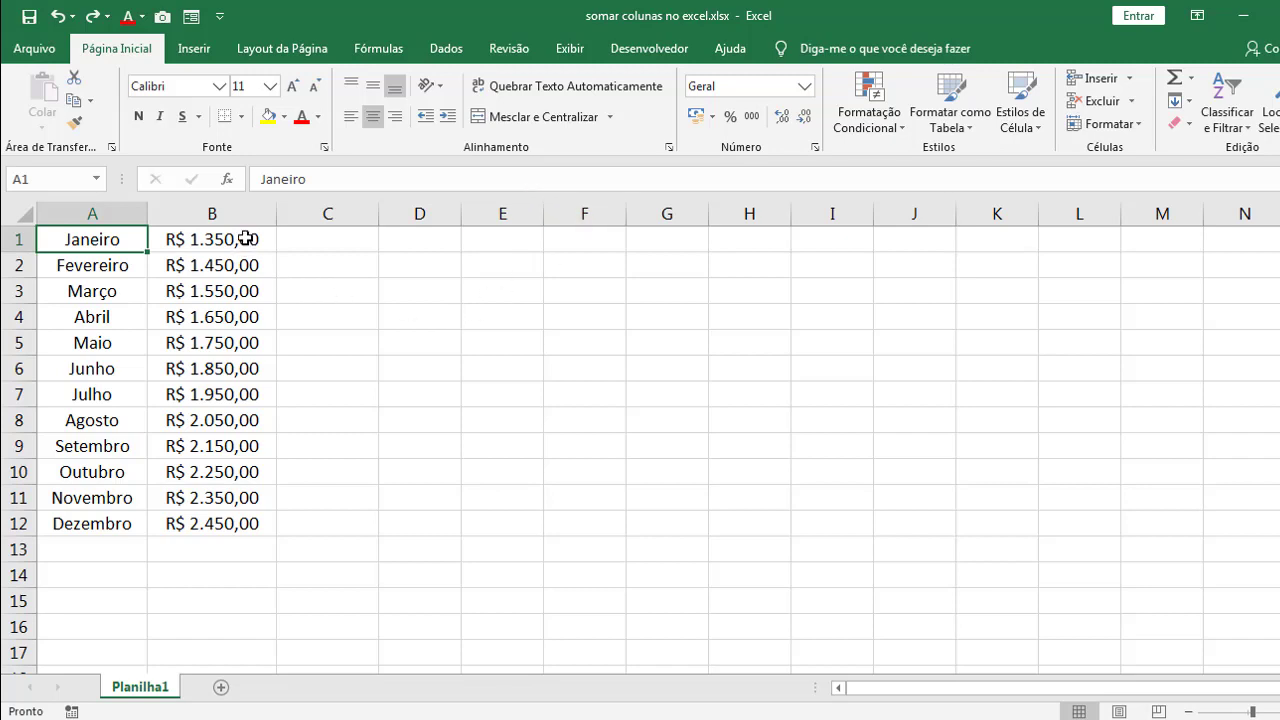
{"action": "left_click_drag", "start_coordinate": [110, 244], "coordinate": [242, 513]}
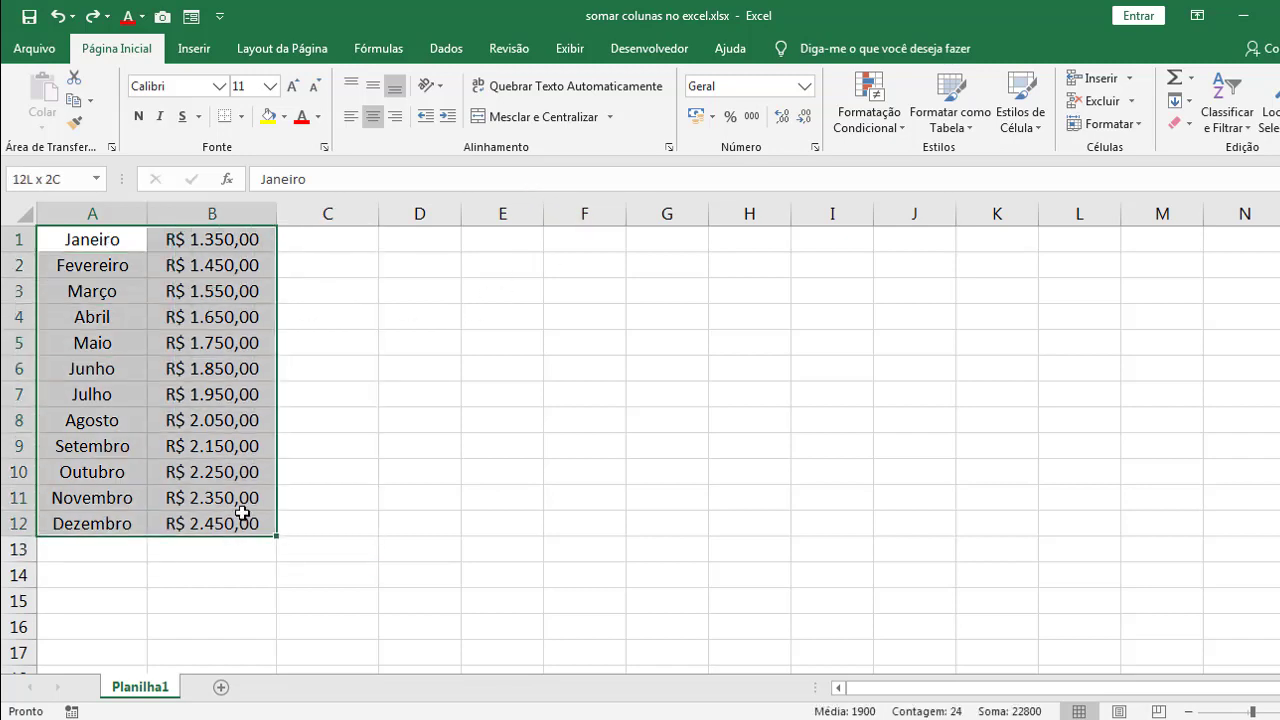
{"action": "left_click", "coordinate": [412, 499]}
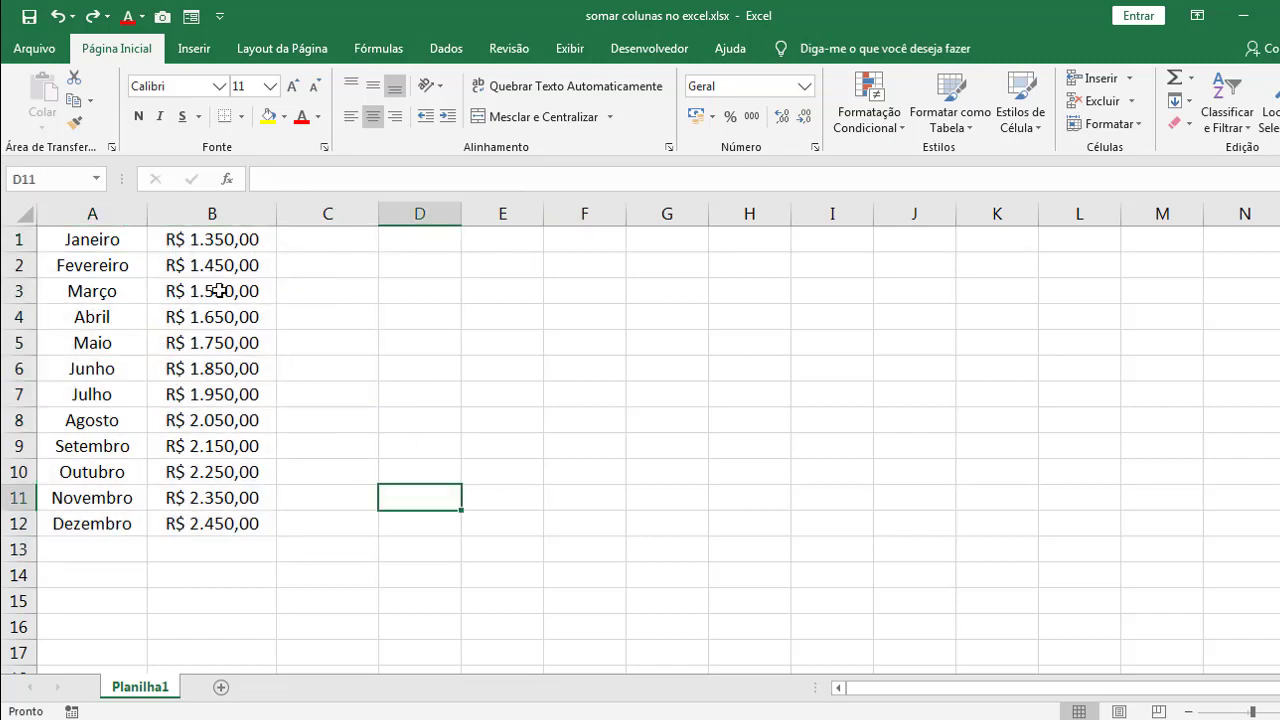
{"action": "left_click", "coordinate": [213, 214]}
{"action": "left_click", "coordinate": [380, 318]}
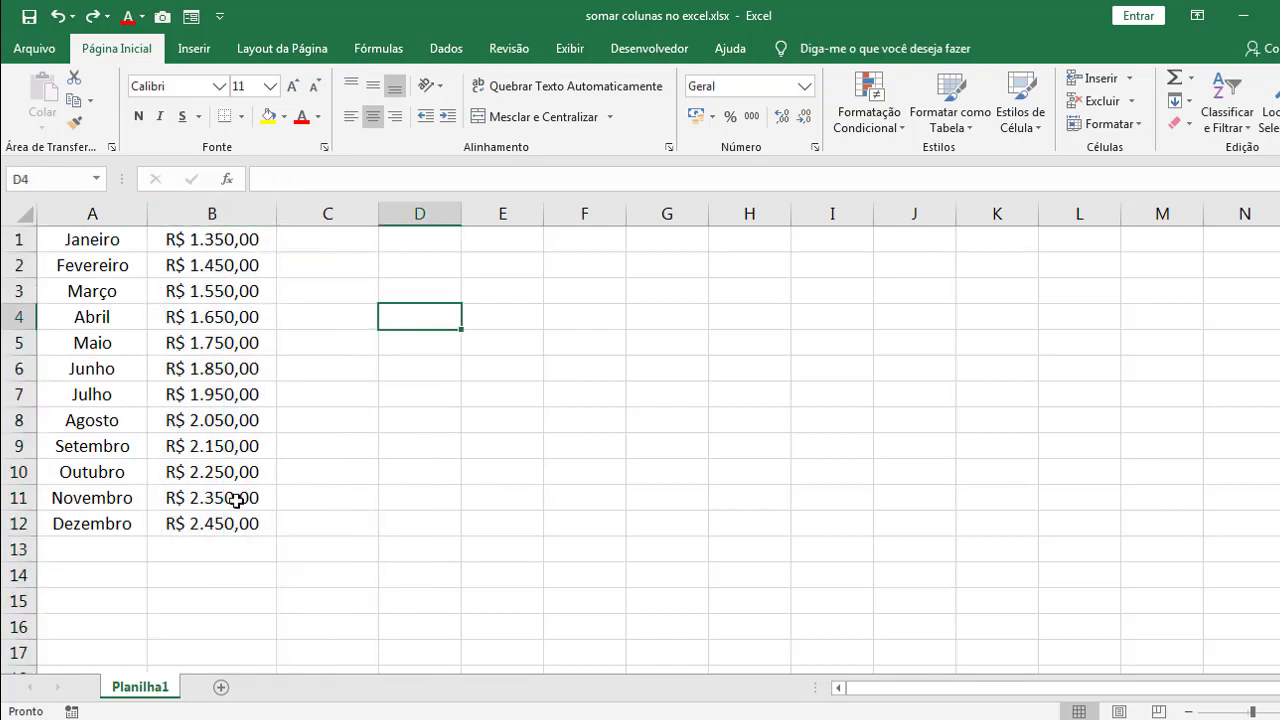
Step: Total the column B amounts in cell B13 with AutoSum
{"action": "left_click", "coordinate": [231, 549]}
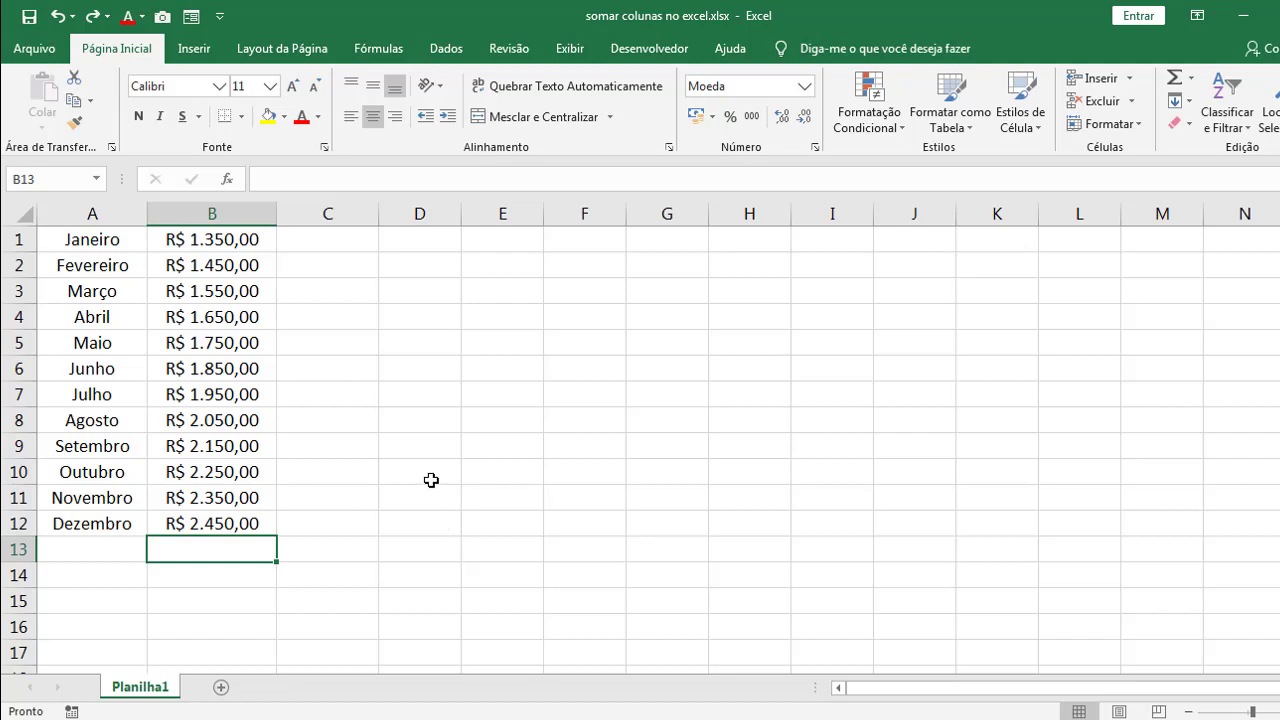
{"action": "left_click", "coordinate": [384, 50]}
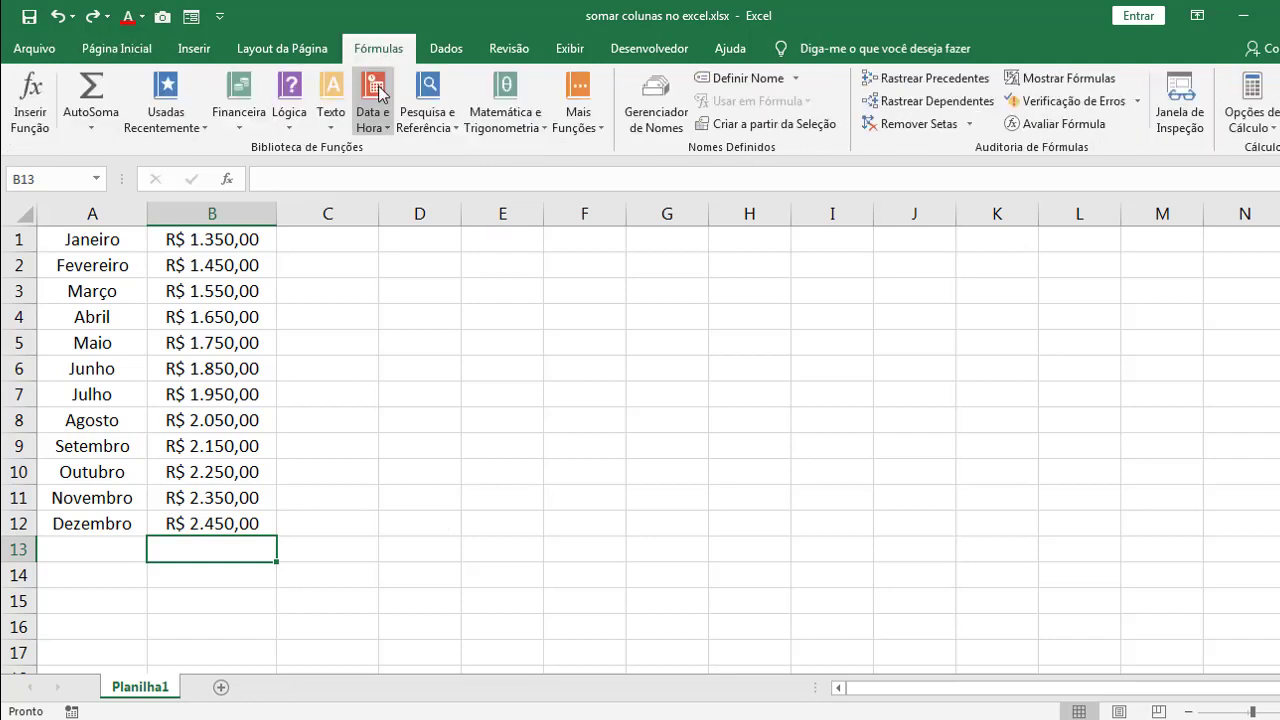
{"action": "left_click", "coordinate": [93, 95]}
{"action": "key", "text": "Return"}
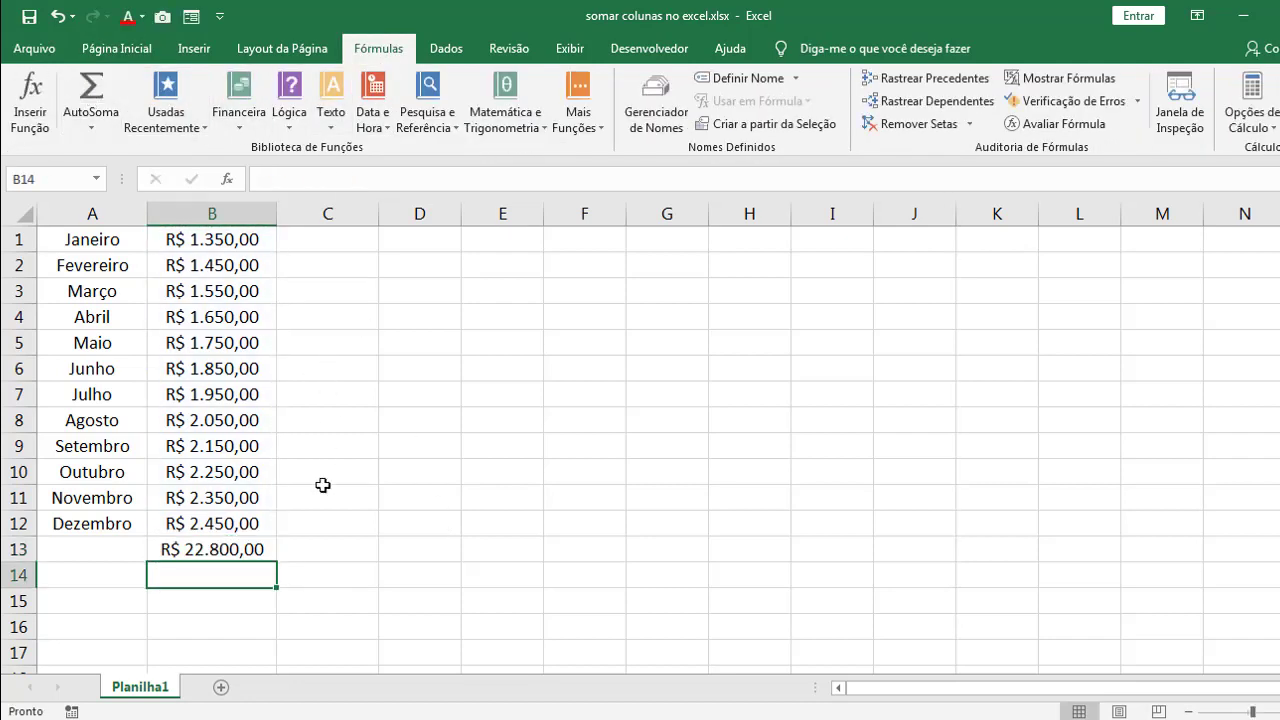
Step: Make the total in cell B13 bold
{"action": "left_click", "coordinate": [258, 551]}
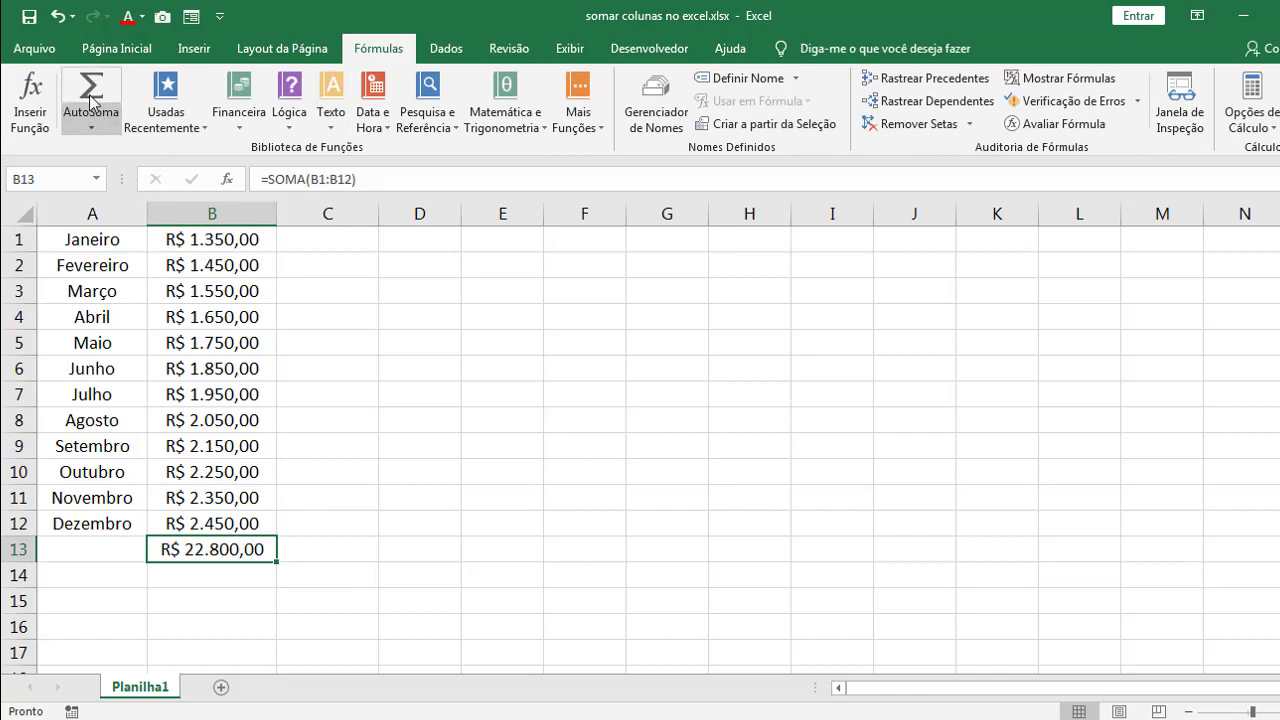
{"action": "left_click", "coordinate": [112, 50]}
{"action": "left_click", "coordinate": [143, 115]}
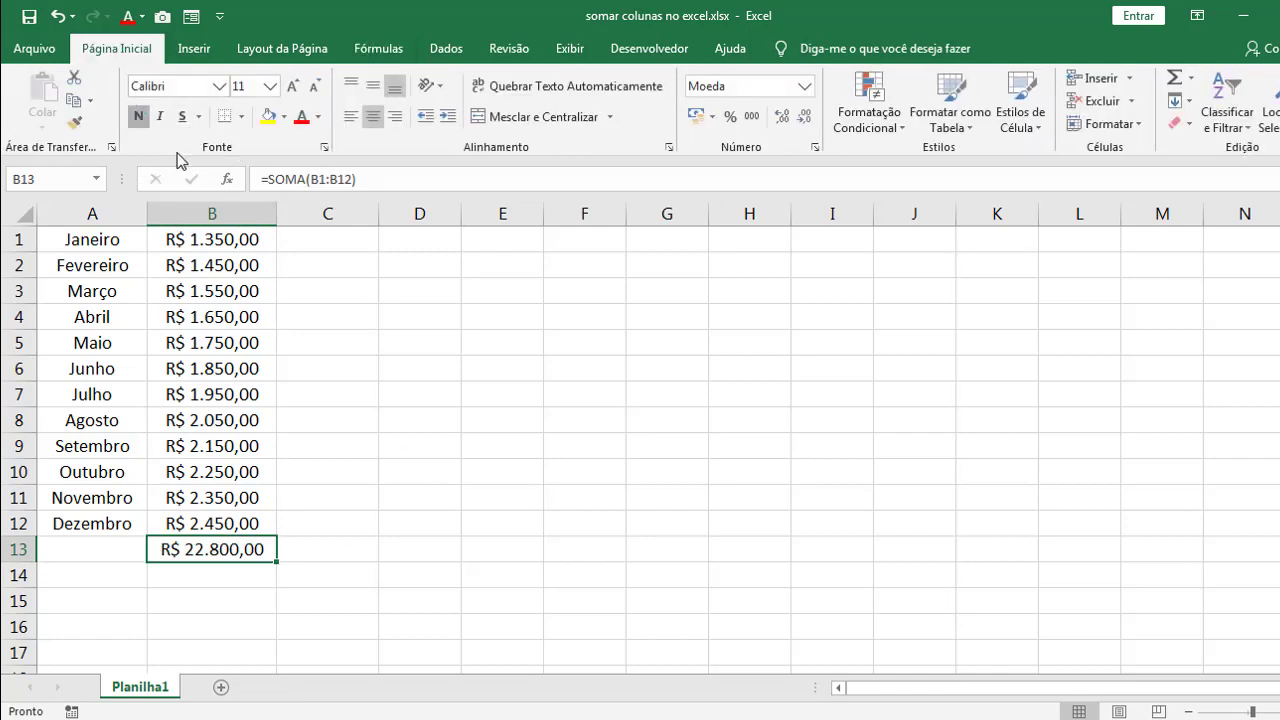
{"action": "left_click", "coordinate": [420, 497]}
Step: Clear the total in B13, and apply AutoSum to the selected range B1:B12 to insert it again
{"action": "left_click", "coordinate": [253, 545]}
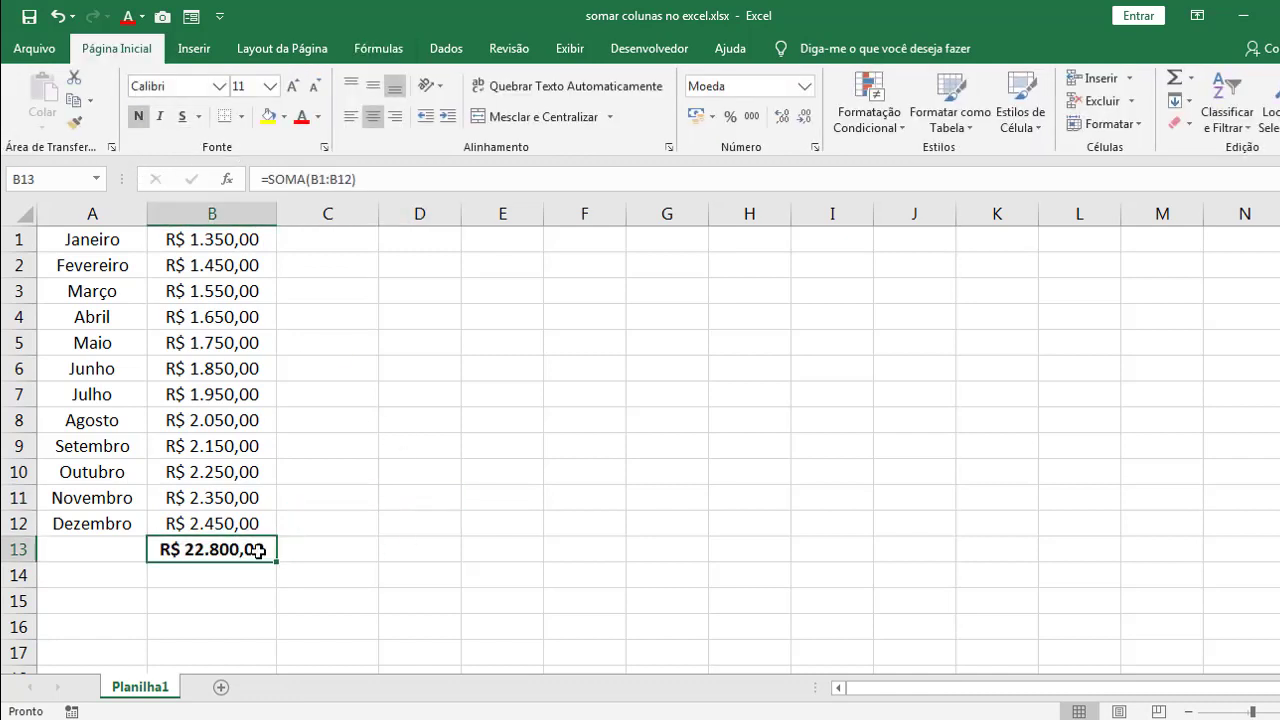
{"action": "key", "text": "Delete"}
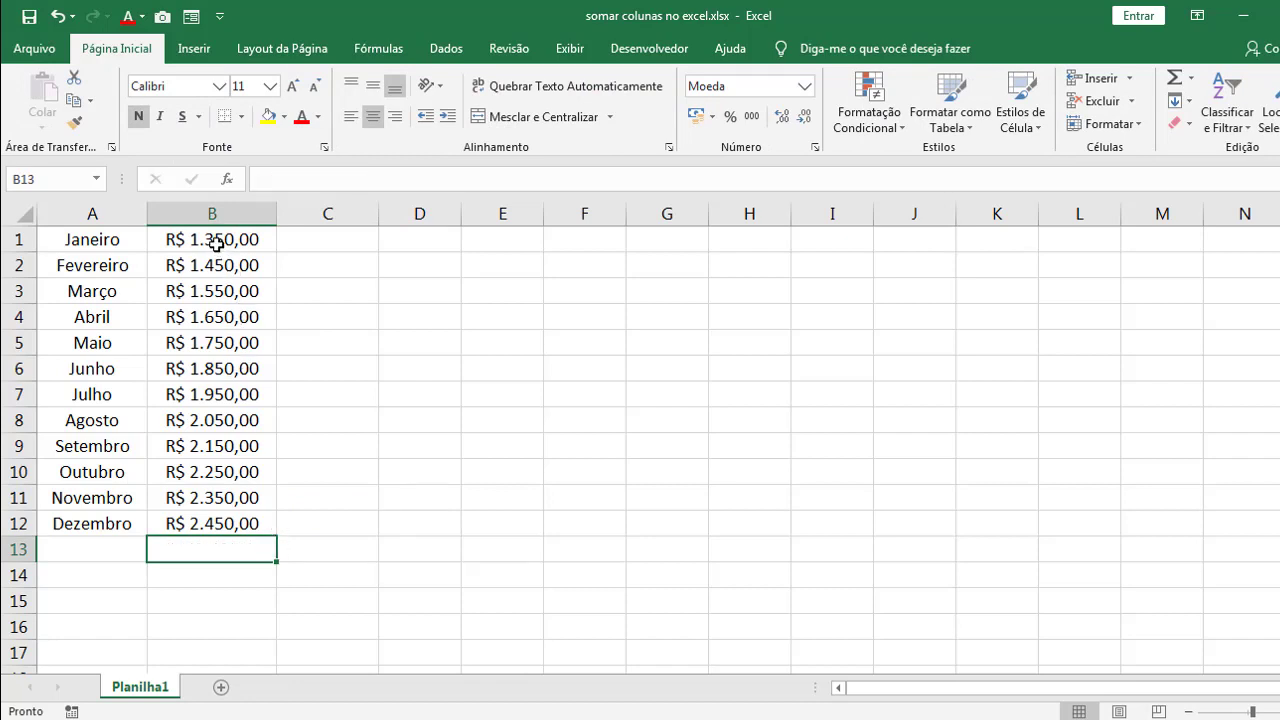
{"action": "left_click_drag", "start_coordinate": [220, 236], "coordinate": [221, 524]}
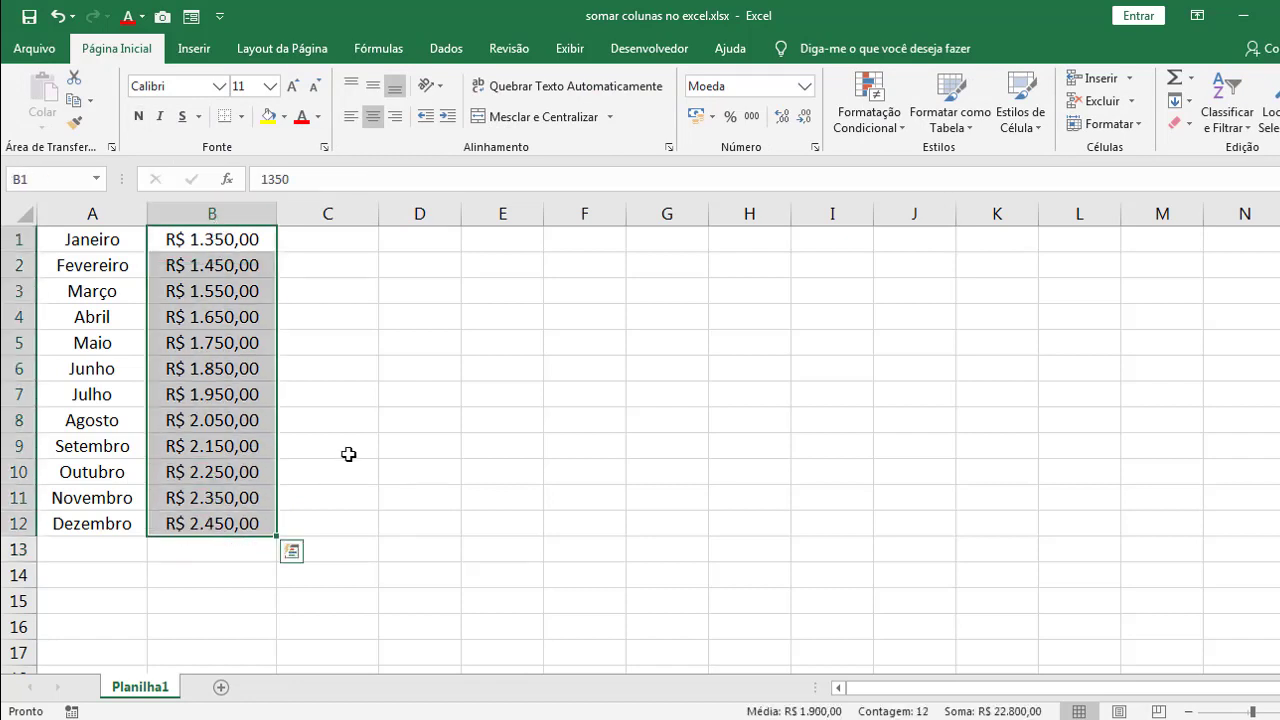
{"action": "left_click", "coordinate": [382, 50]}
{"action": "left_click", "coordinate": [91, 92]}
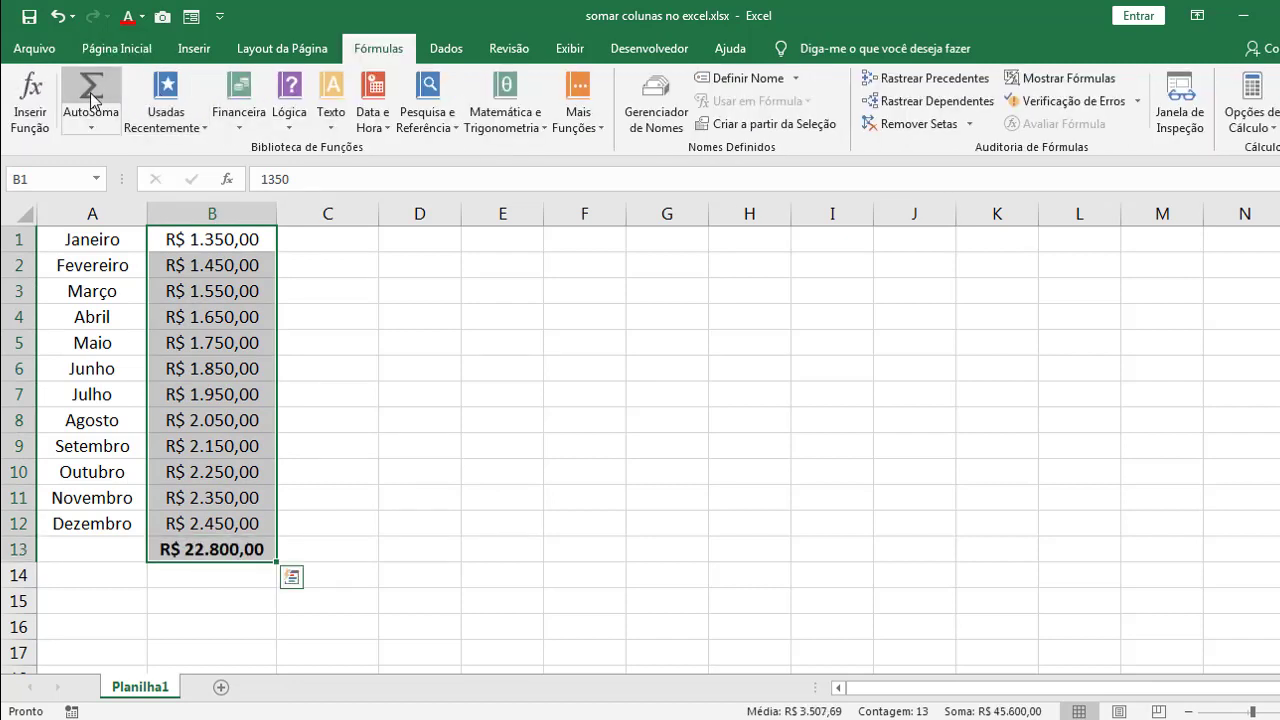
{"action": "left_click", "coordinate": [384, 478]}
{"action": "left_click", "coordinate": [251, 540]}
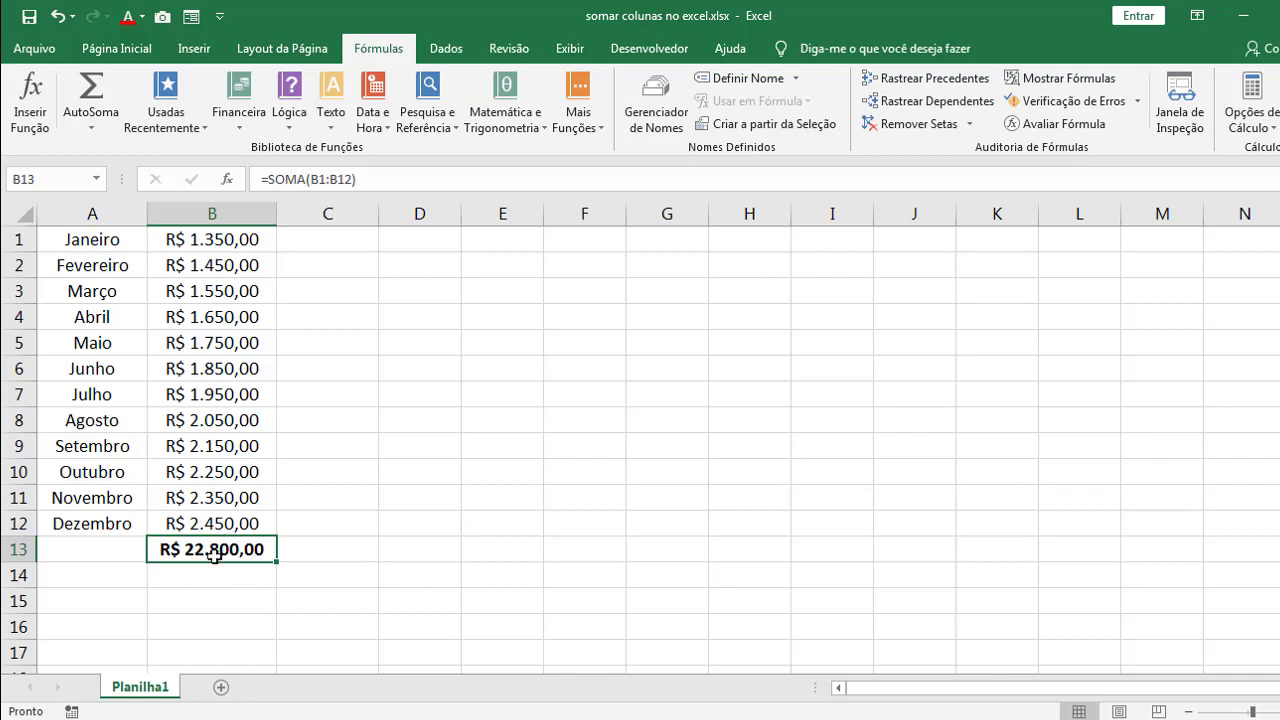
{"action": "left_click", "coordinate": [381, 528]}
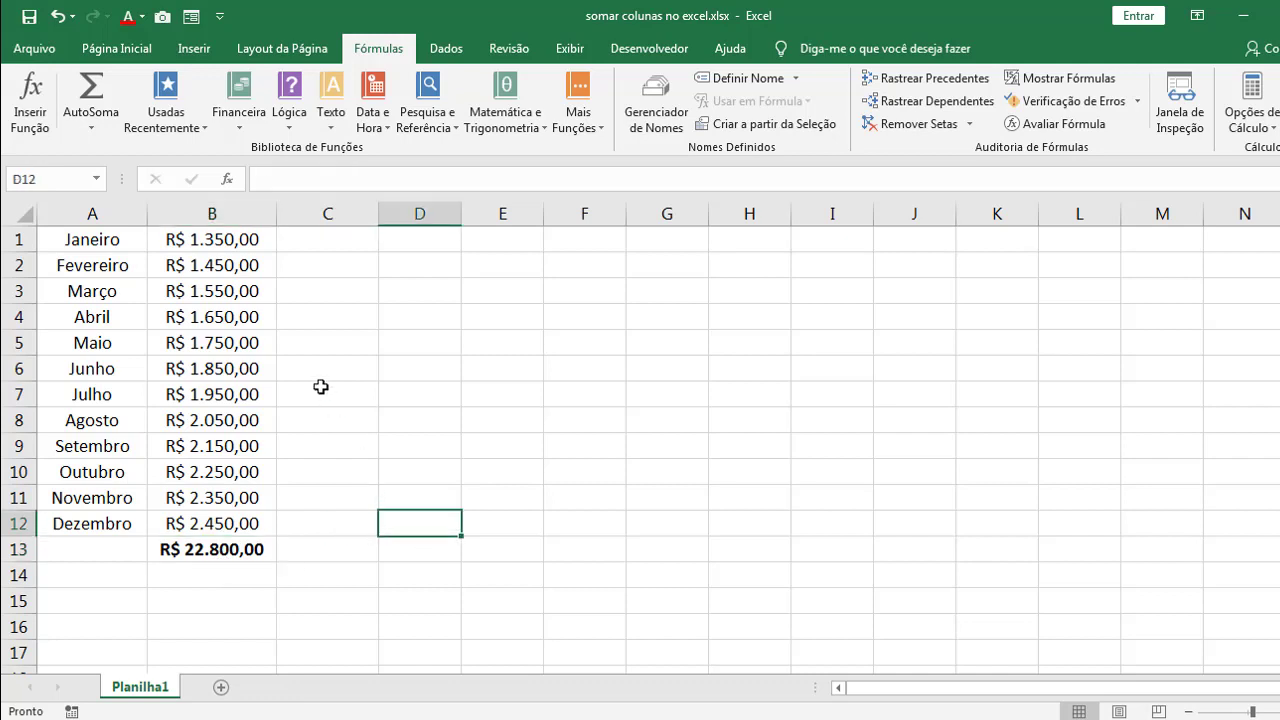
Step: Inspect the SOMA formula in cell B13 and the range it references, leaving the formula unchanged
{"action": "left_click", "coordinate": [231, 557]}
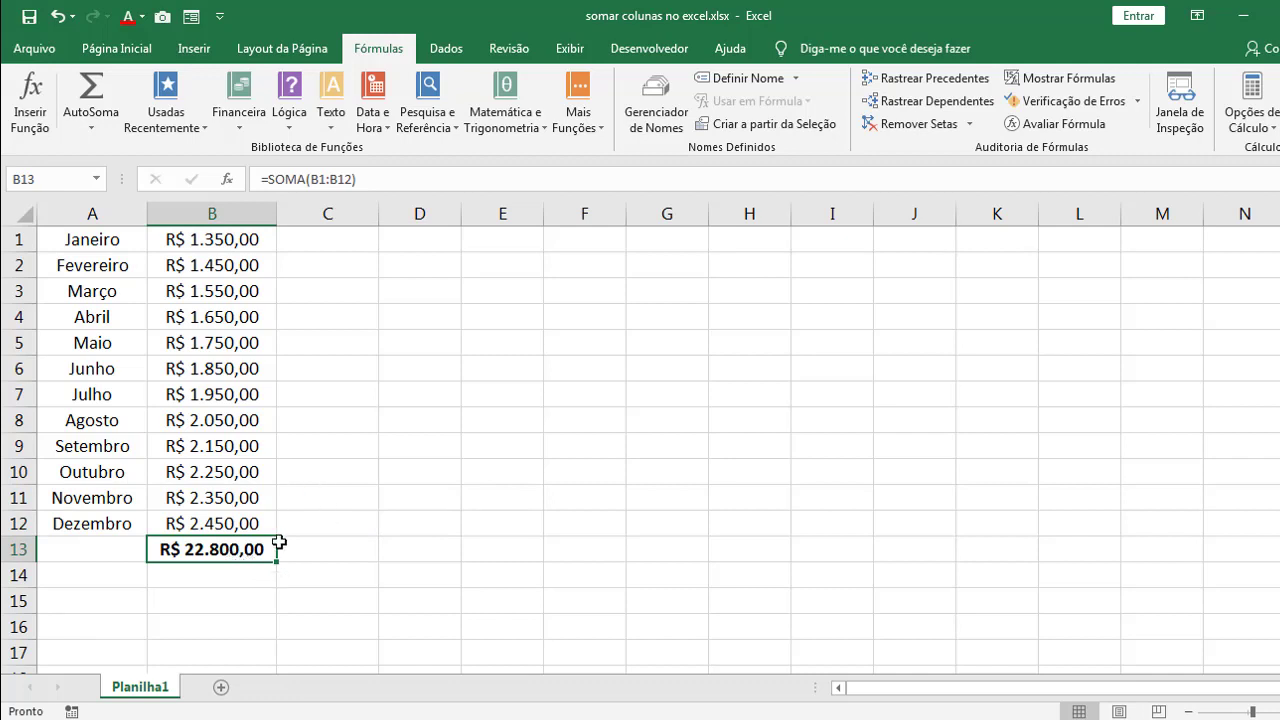
{"action": "double_click", "coordinate": [265, 549]}
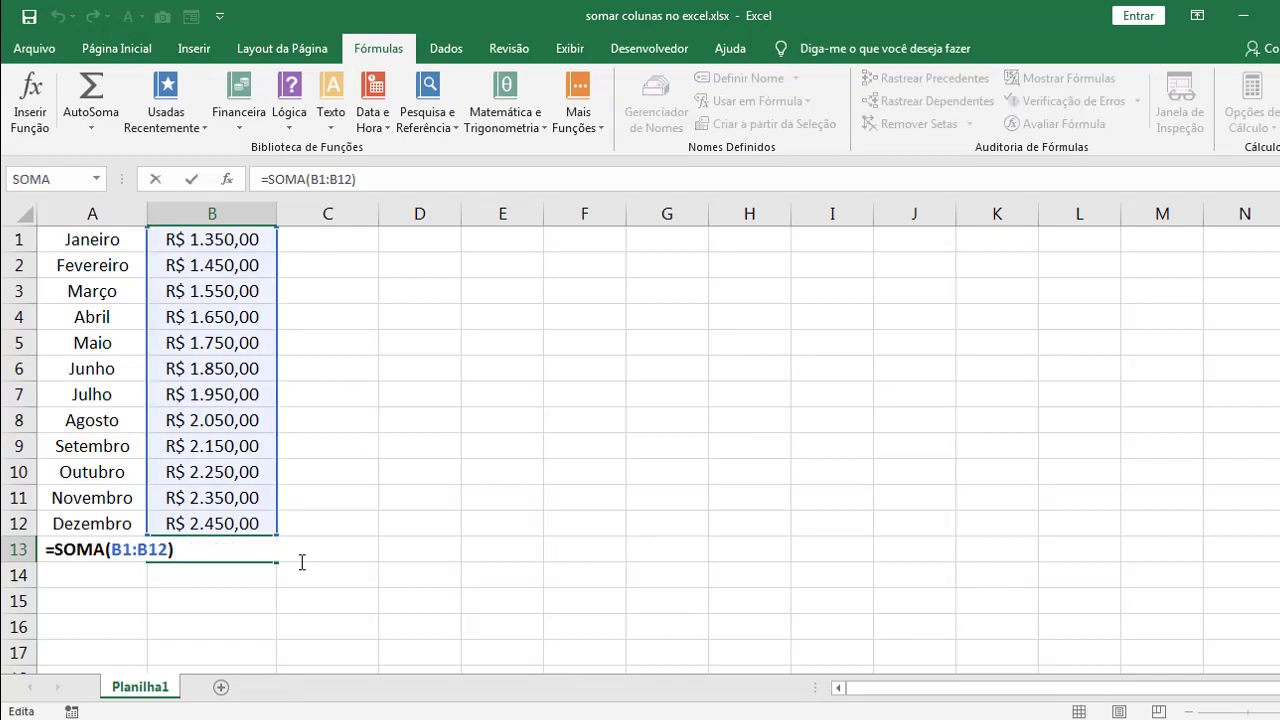
{"action": "key", "text": "Escape"}
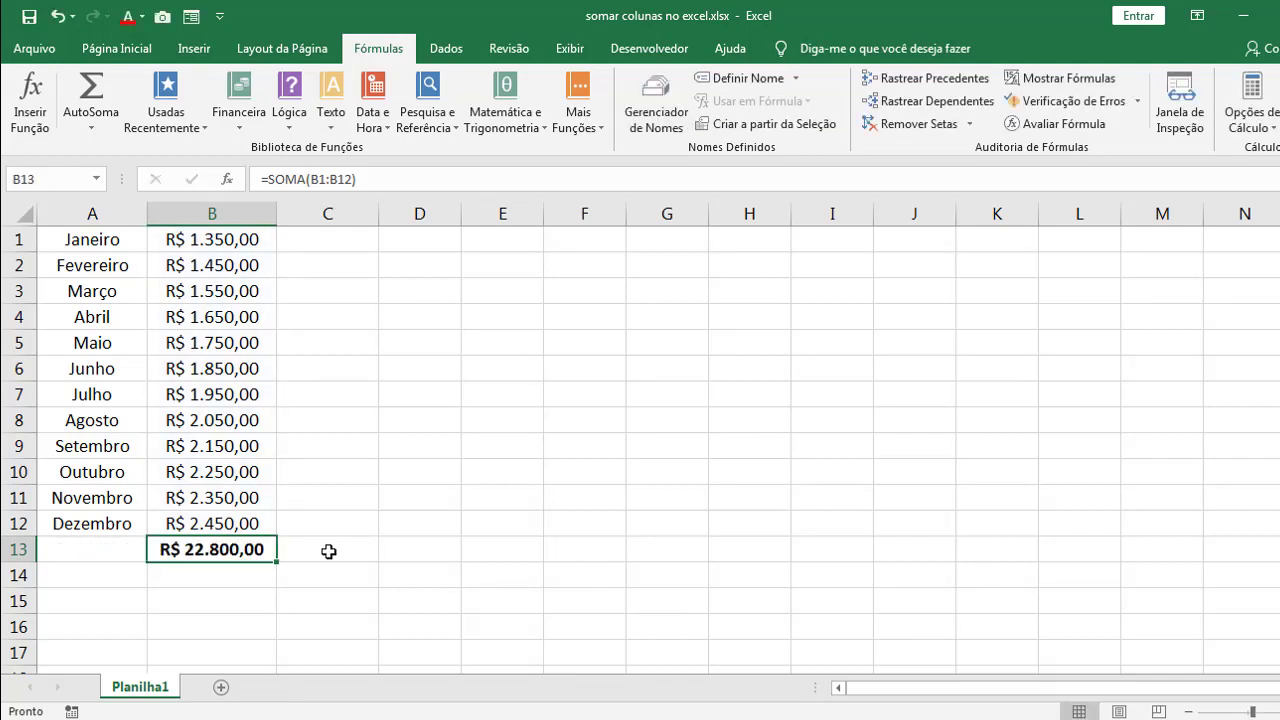
{"action": "left_click", "coordinate": [400, 181]}
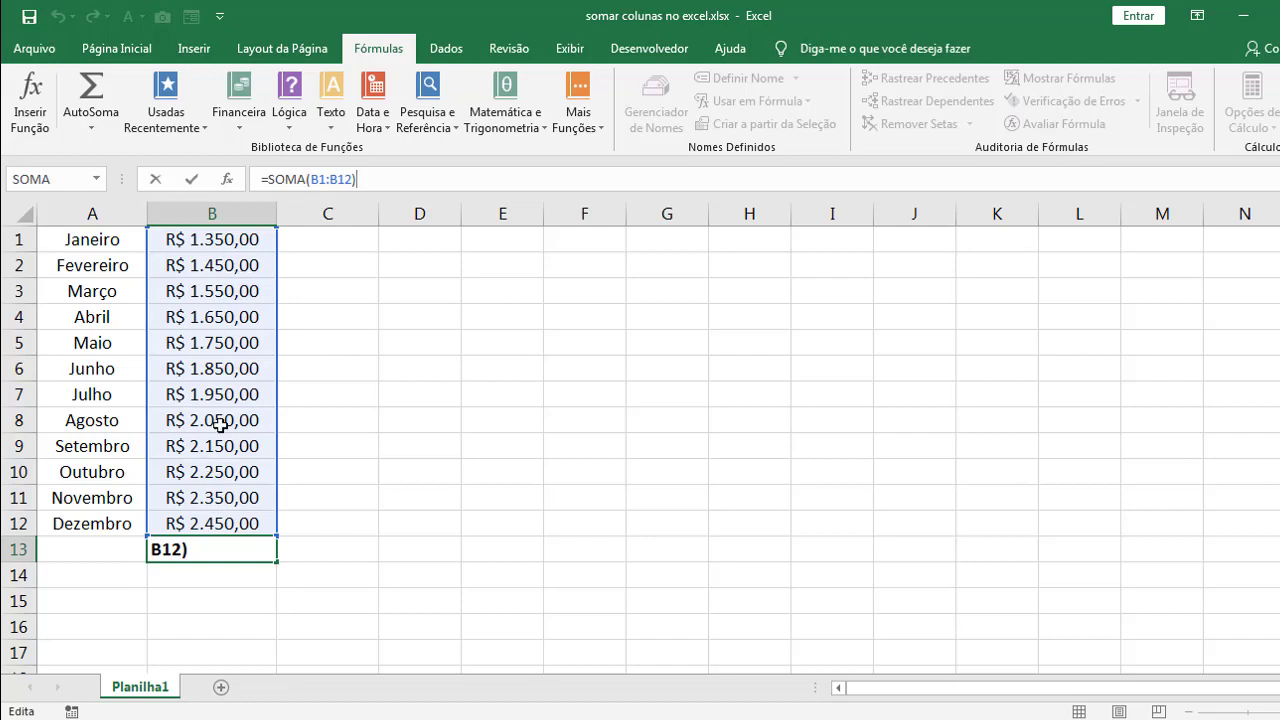
{"action": "key", "text": "Escape"}
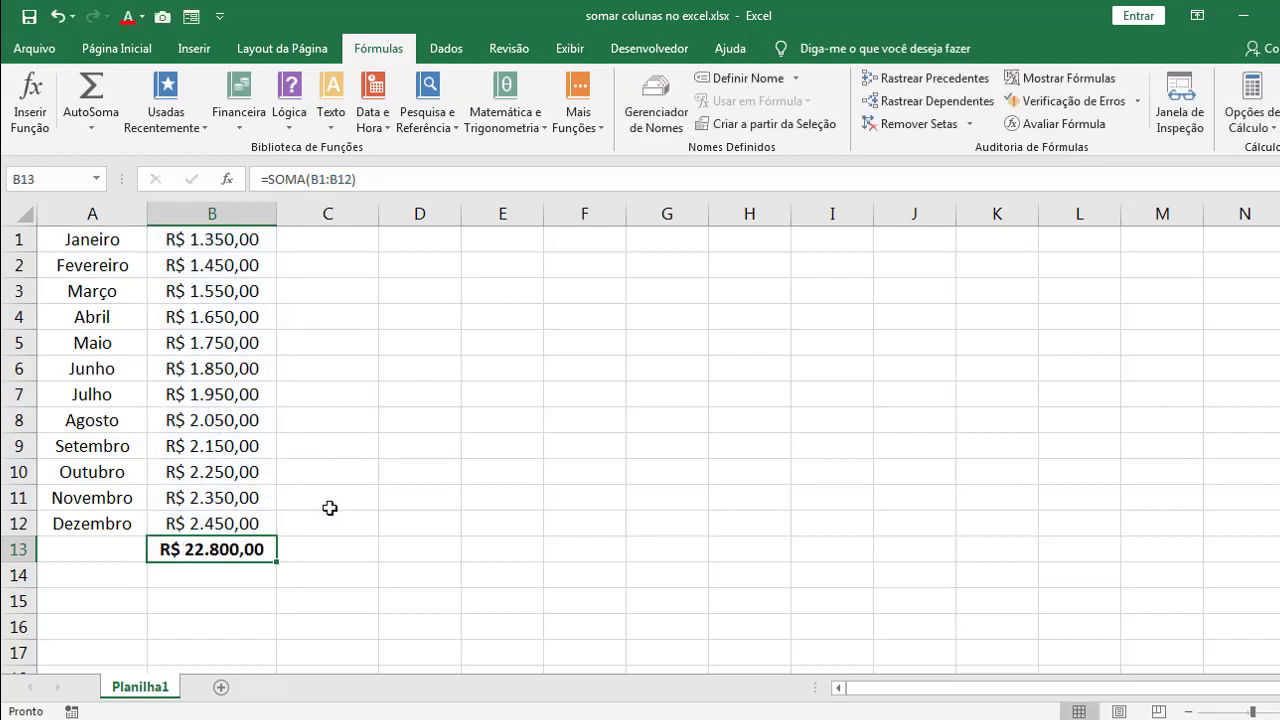
Step: Replace the April (Abril) amount in cell B4 with the text "teste"
{"action": "left_click", "coordinate": [237, 317]}
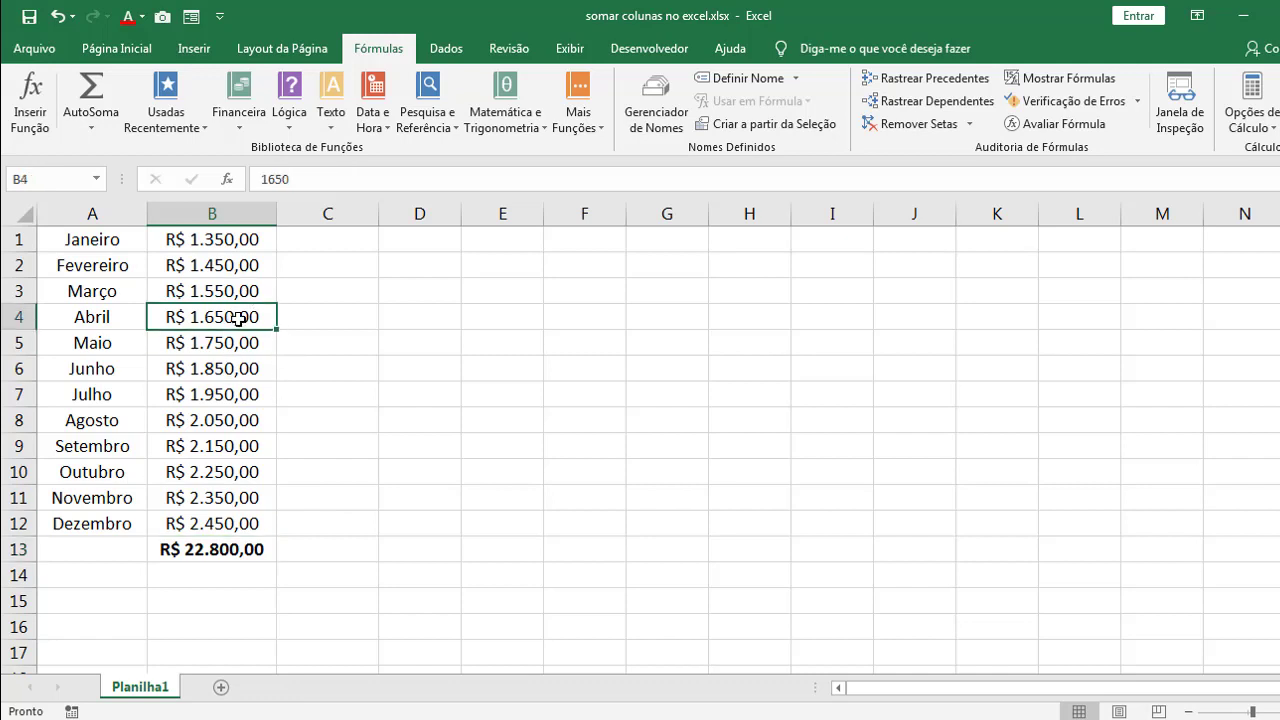
{"action": "key", "text": "Delete"}
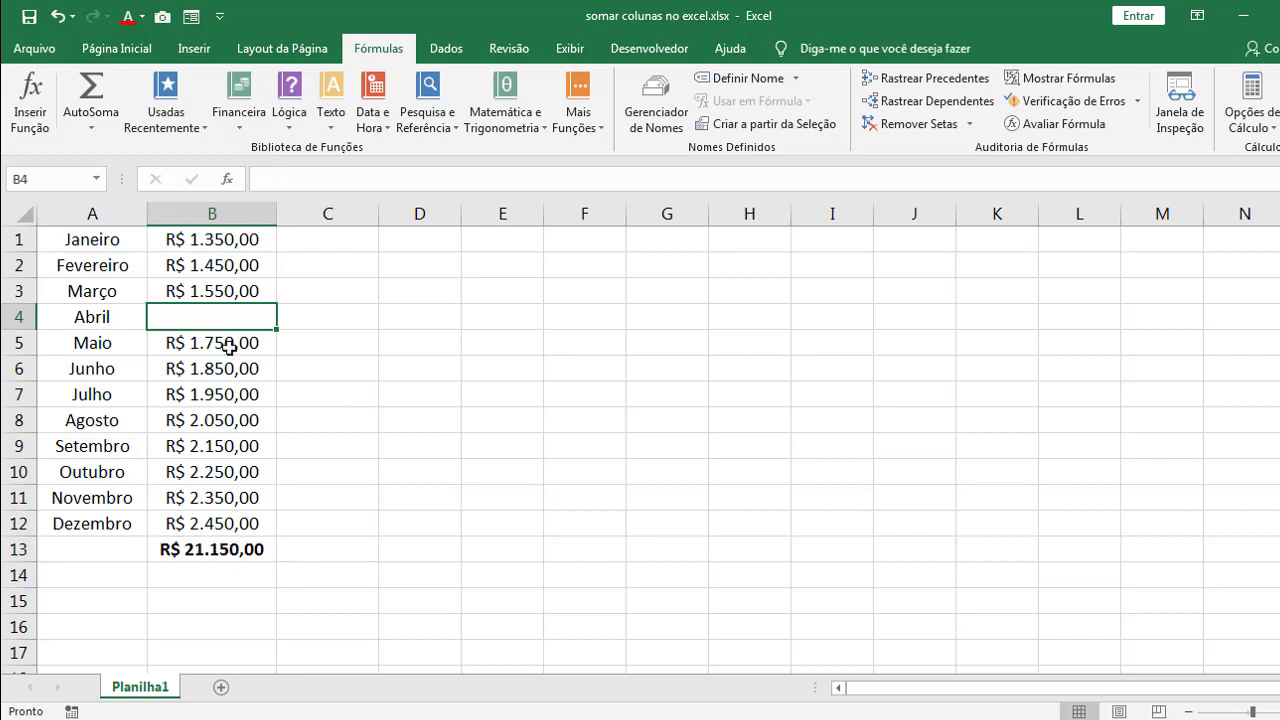
{"action": "key", "text": "BackSpace"}
{"action": "type", "text": "teste"}
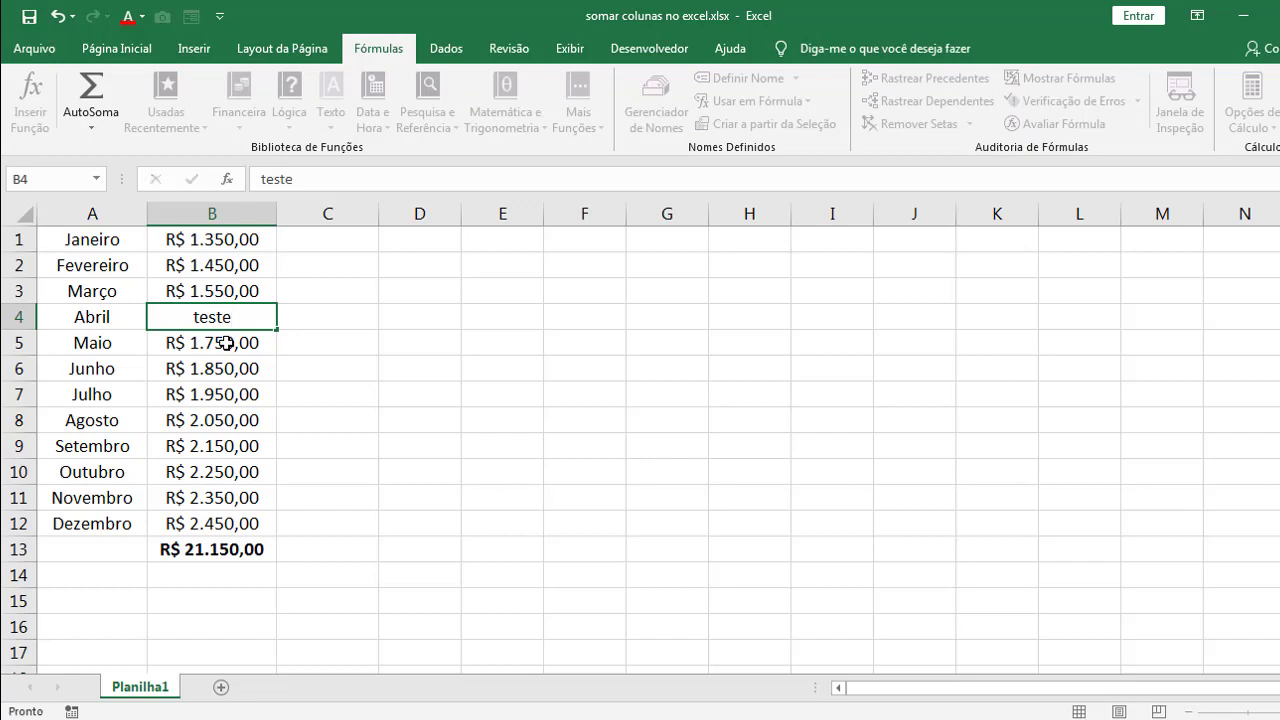
{"action": "key", "text": "Return"}
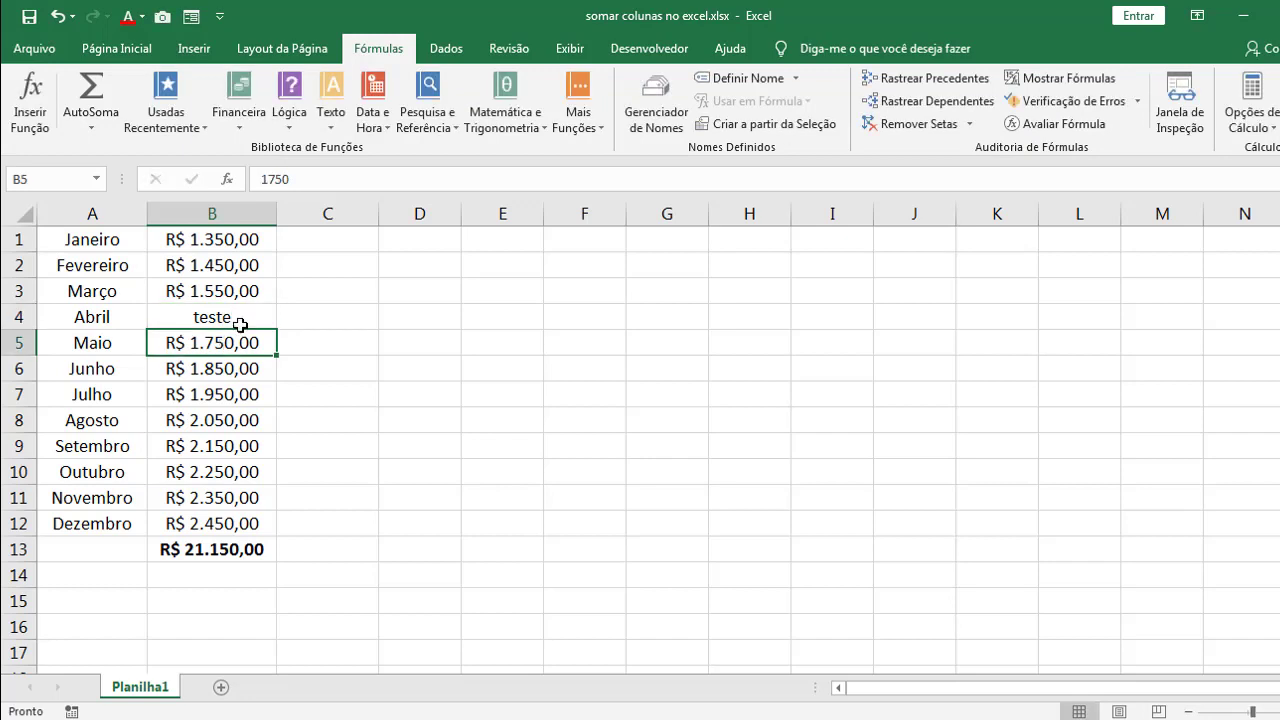
{"action": "left_click", "coordinate": [232, 320]}
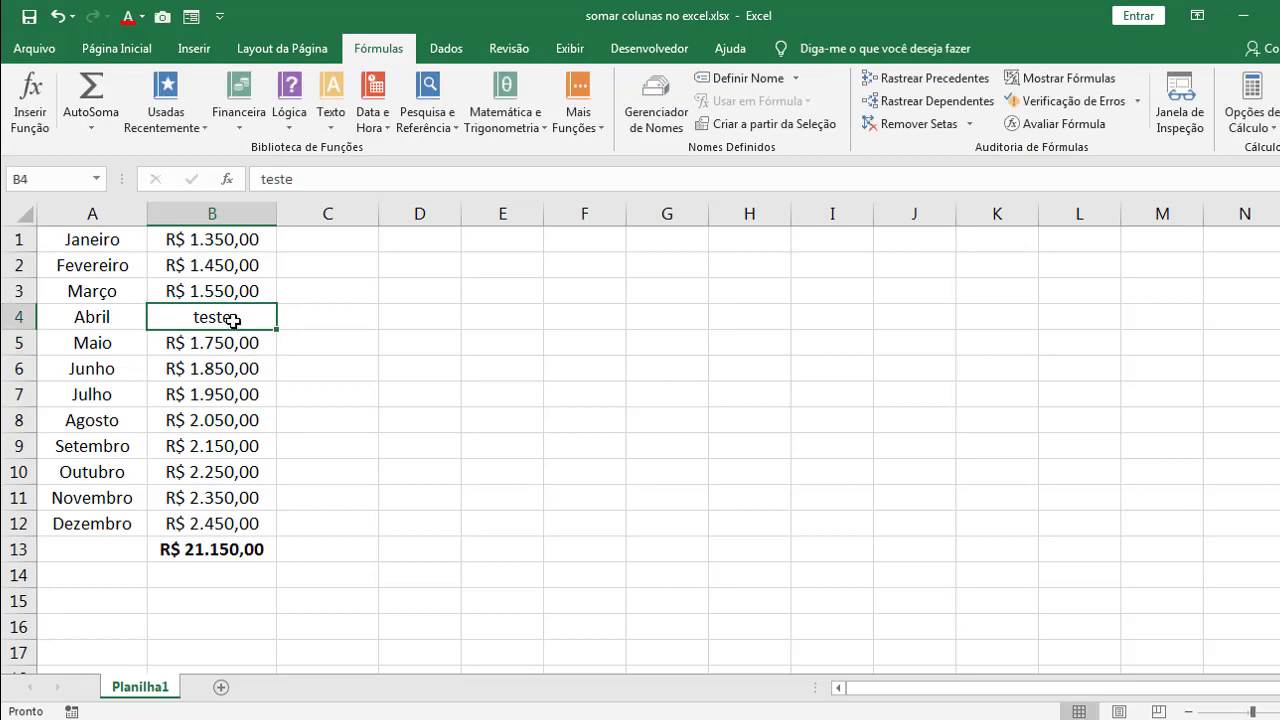
Step: Clear the text "teste" from the April (Abril) amount cell B4
{"action": "key", "text": "Delete"}
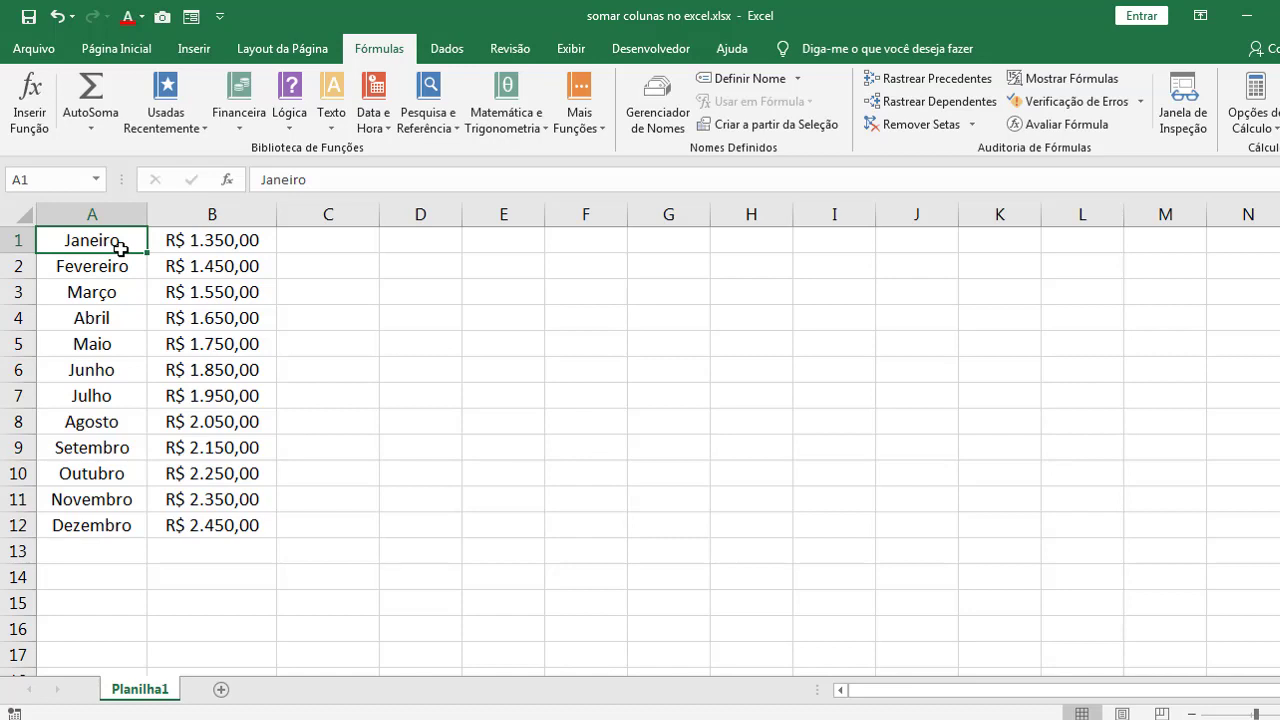
Step: Insert an AutoSum total of the monthly amounts in the empty cell B13 below the column
{"action": "left_click", "coordinate": [249, 551]}
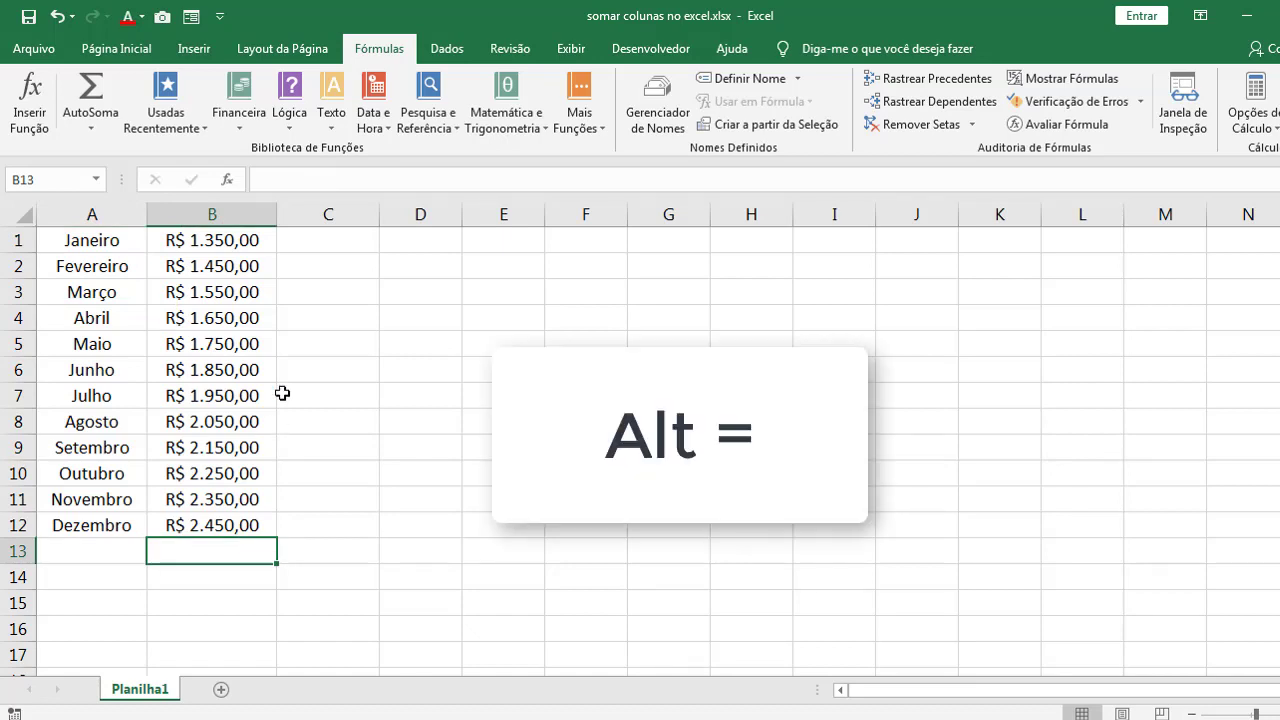
{"action": "key", "text": "alt+equal"}
{"action": "key", "text": "Return"}
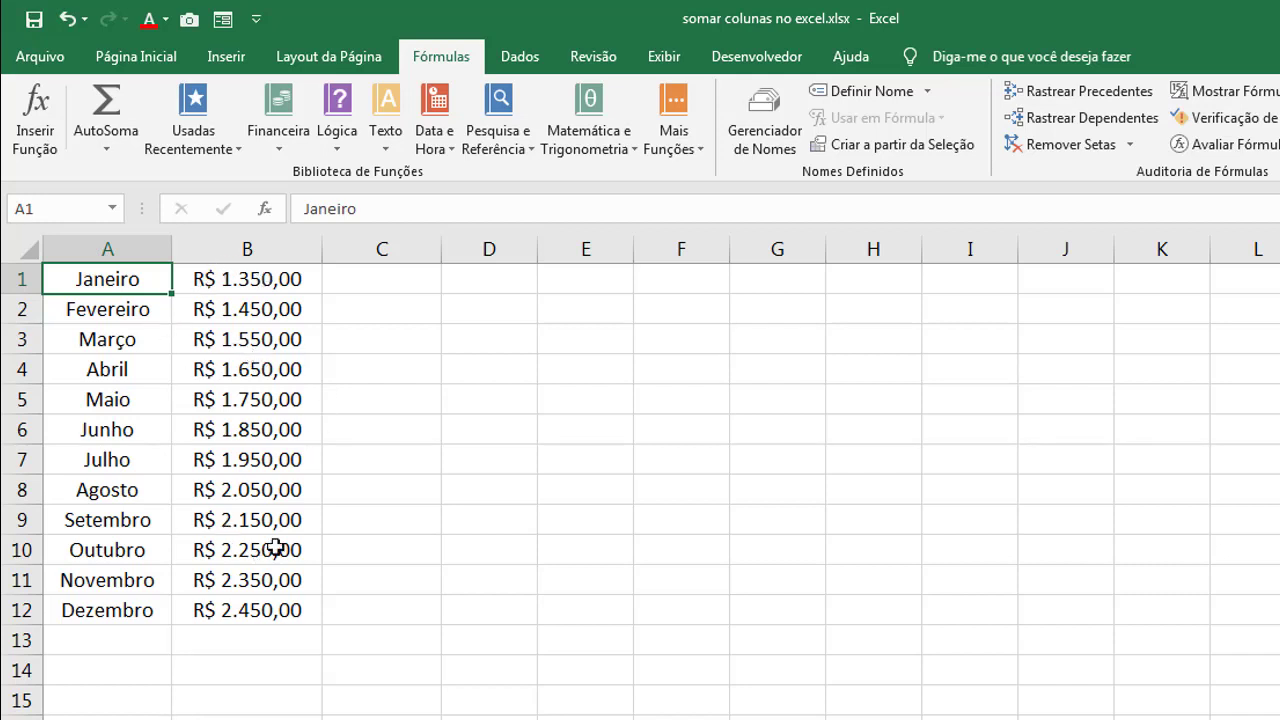
Step: Enter the formula =SOMA(B1:B12) in cell B13 to total the monthly amounts
{"action": "left_click", "coordinate": [235, 641]}
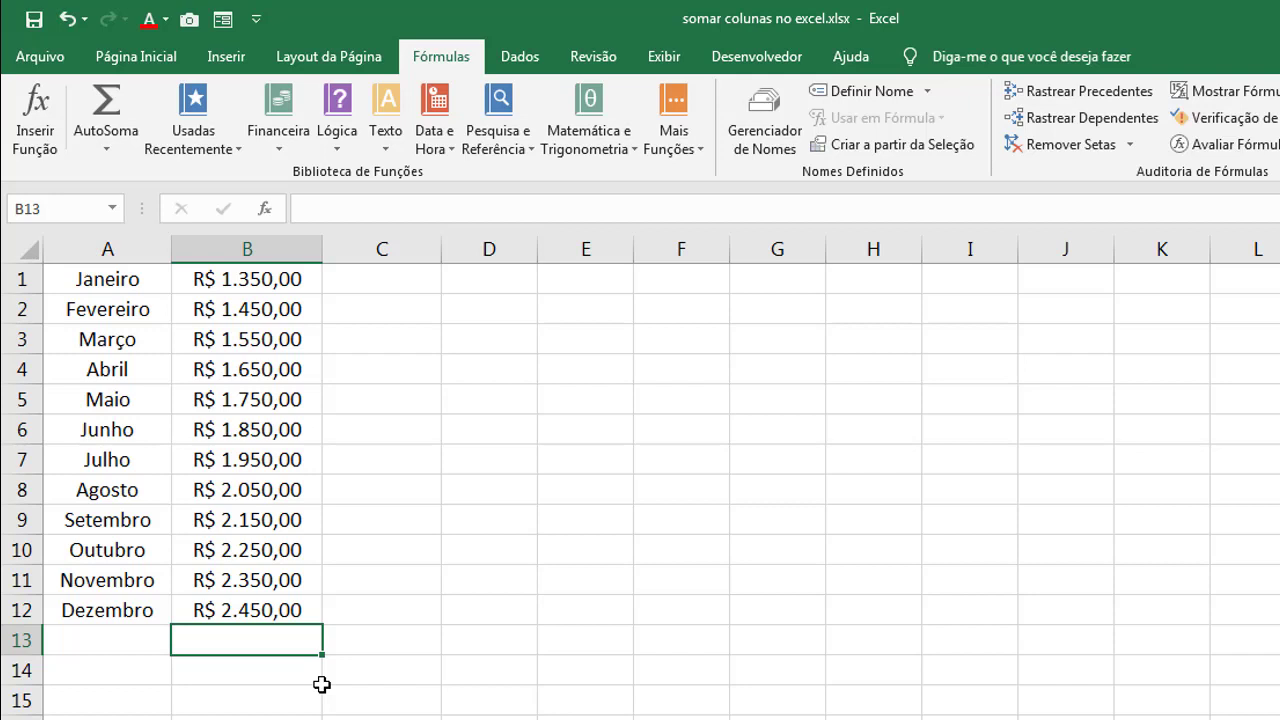
{"action": "left_click", "coordinate": [290, 671]}
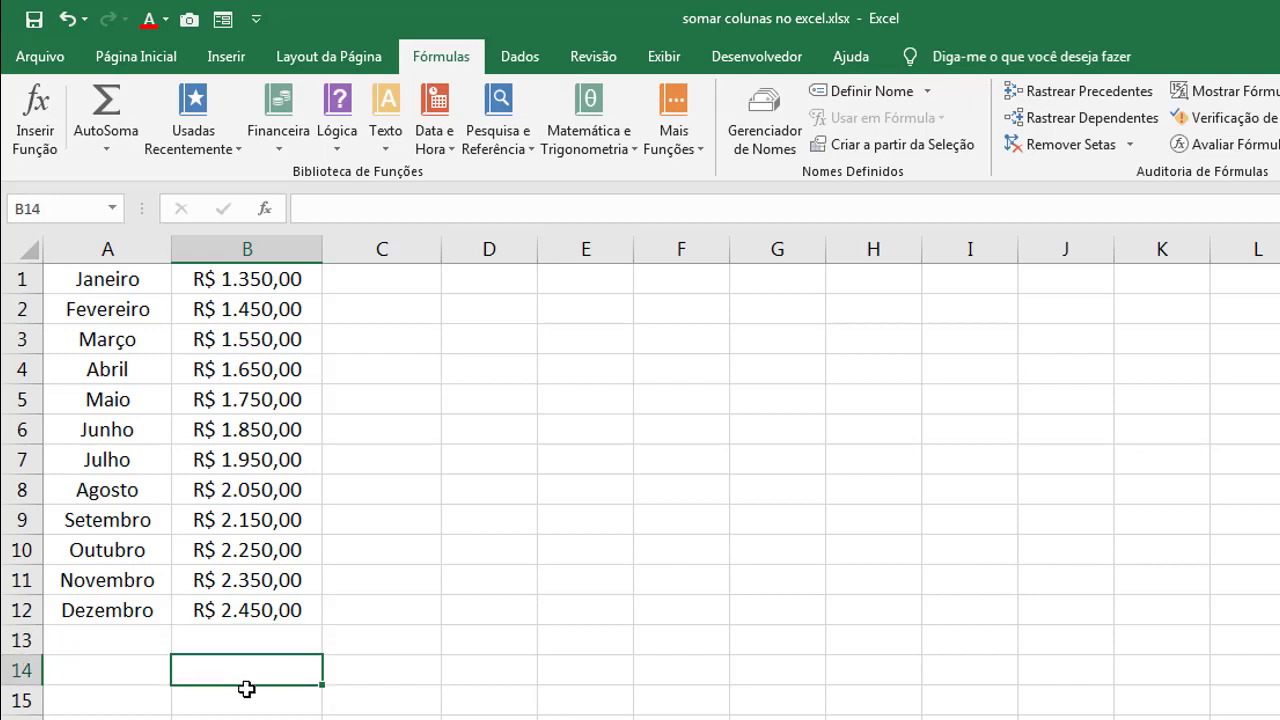
{"action": "left_click", "coordinate": [251, 646]}
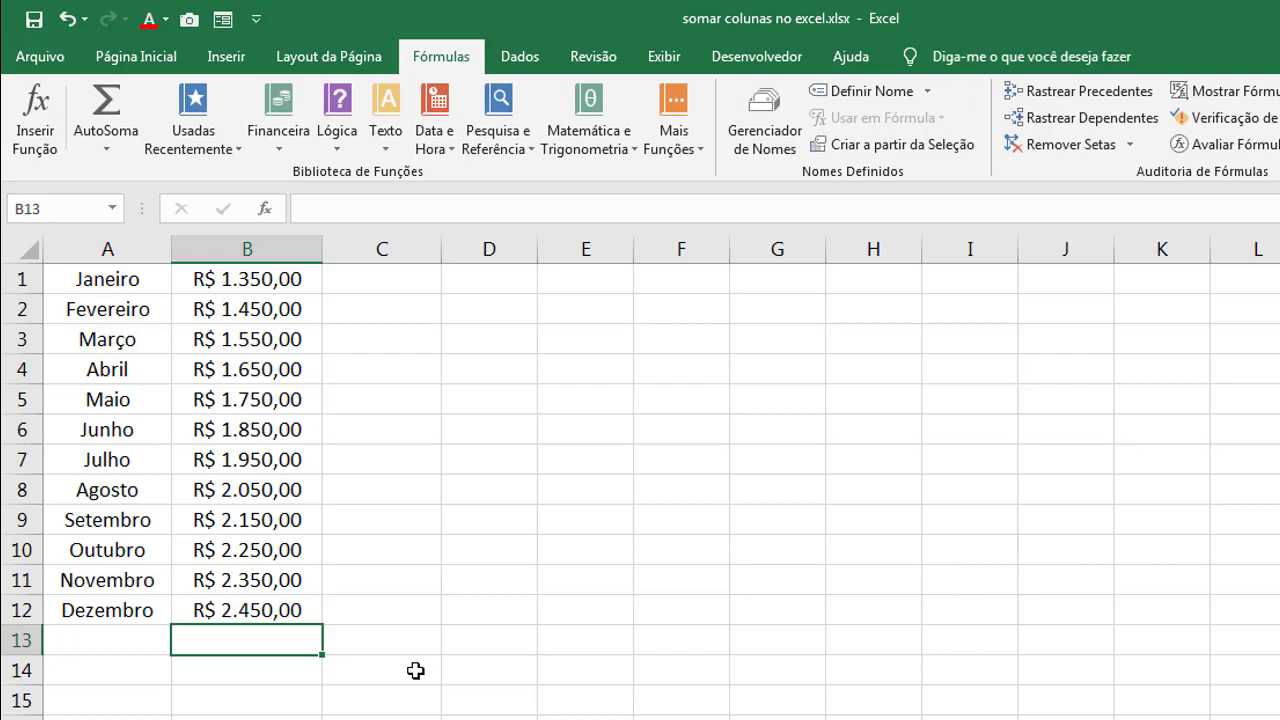
{"action": "type", "text": "=SOMAR"}
{"action": "key", "text": "BackSpace"}
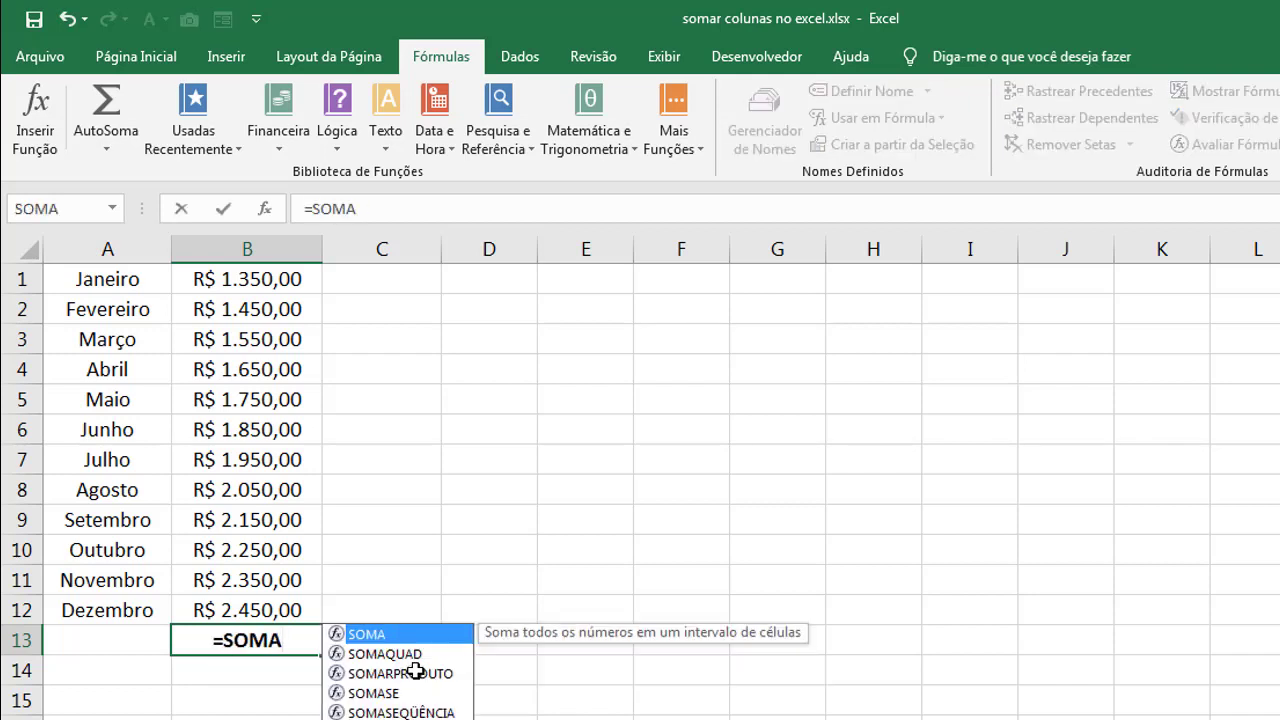
{"action": "type", "text": "("}
{"action": "left_click_drag", "start_coordinate": [280, 291], "coordinate": [255, 611]}
{"action": "type", "text": ")"}
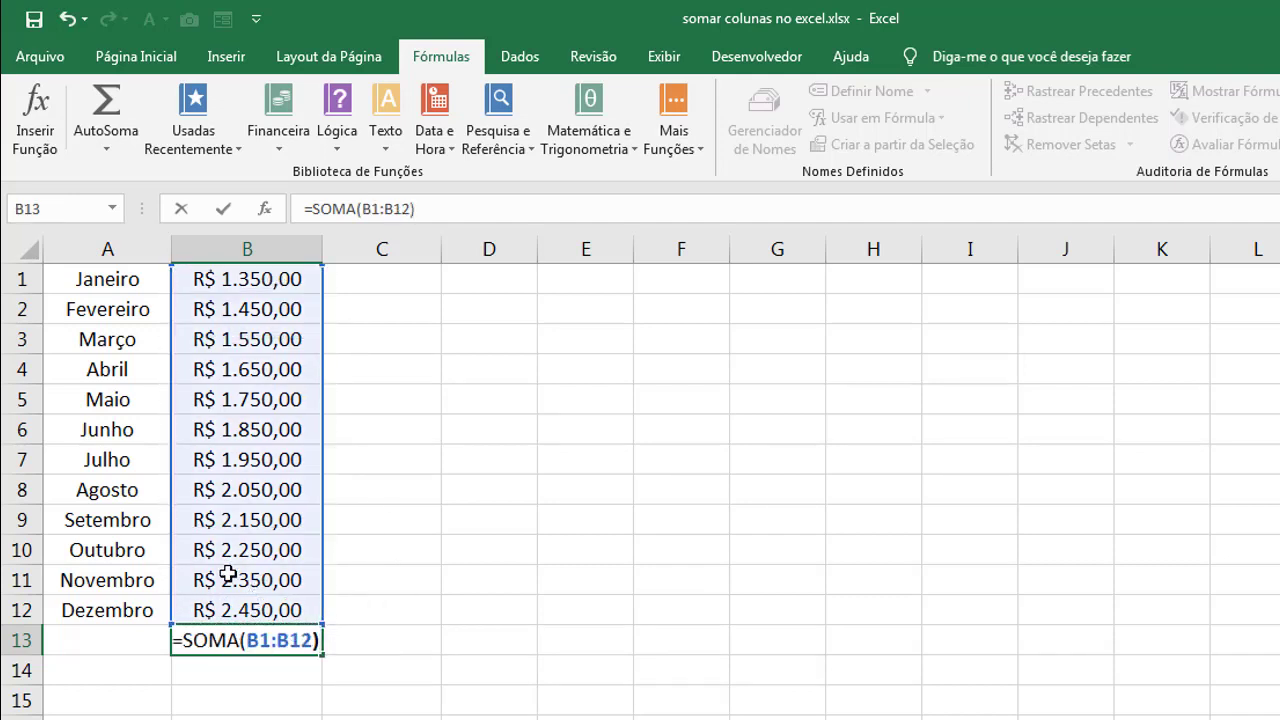
{"action": "key", "text": "Return"}
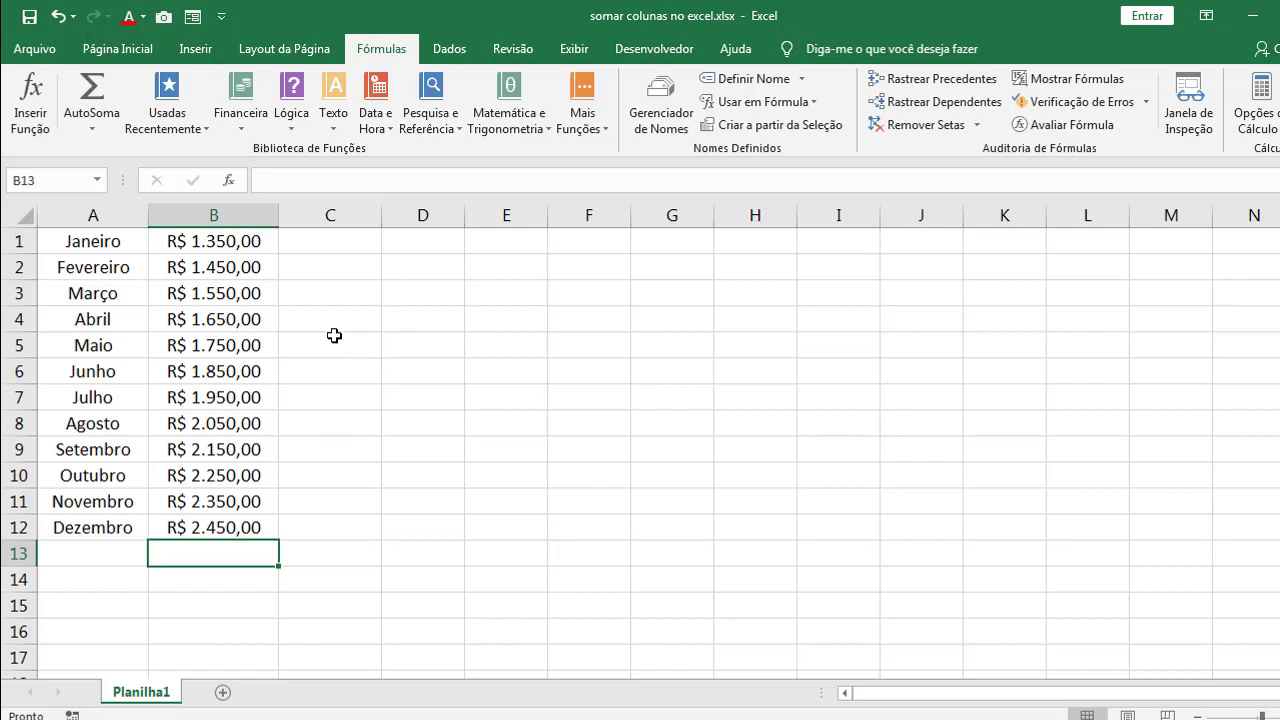
Step: Jump to the named range of monthly amounts in column B to check which cells it covers
{"action": "left_click", "coordinate": [96, 181]}
{"action": "left_click", "coordinate": [84, 206]}
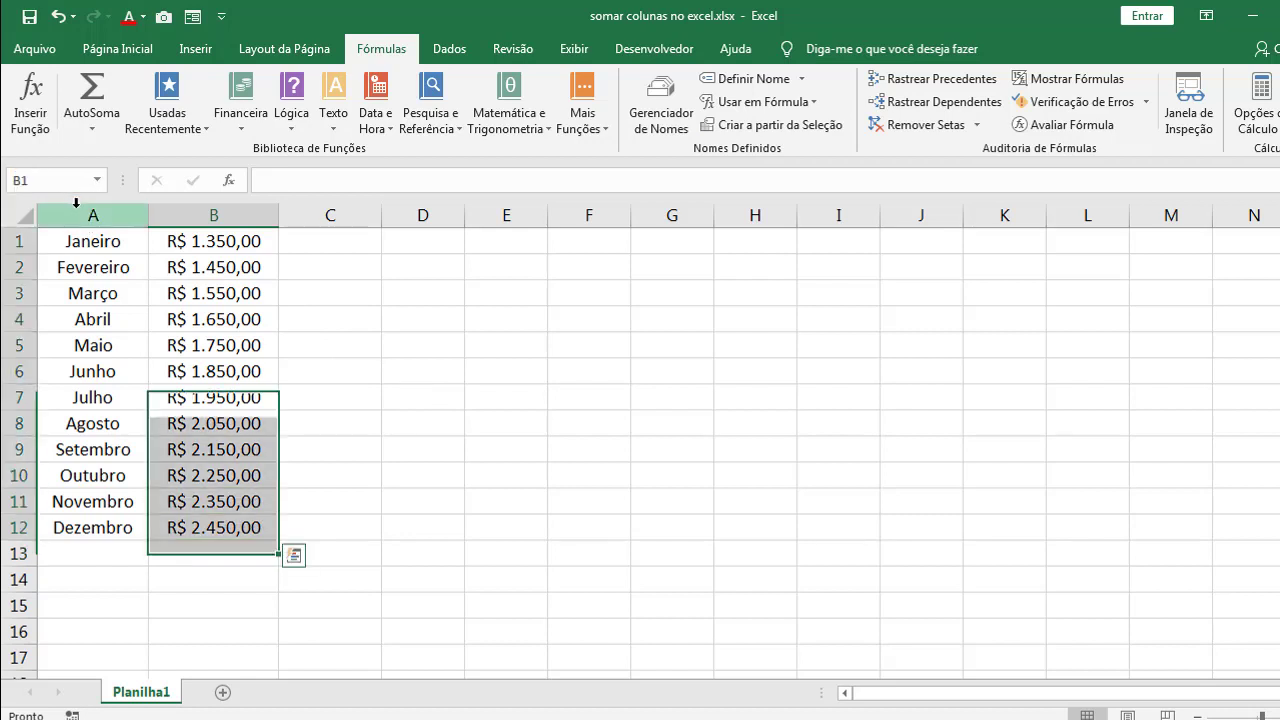
{"action": "left_click", "coordinate": [382, 530]}
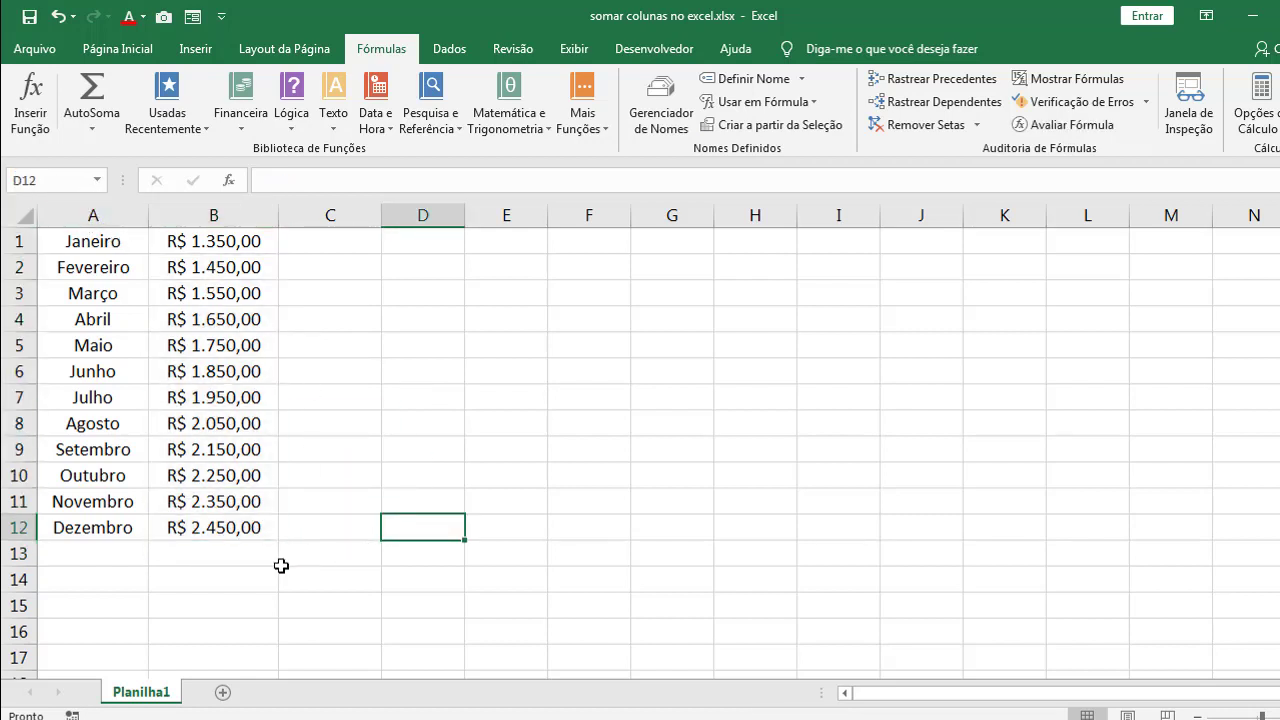
Step: Enter the formula =SOMA(vendas) in cell B14 to total the amounts through the named range
{"action": "left_click", "coordinate": [245, 575]}
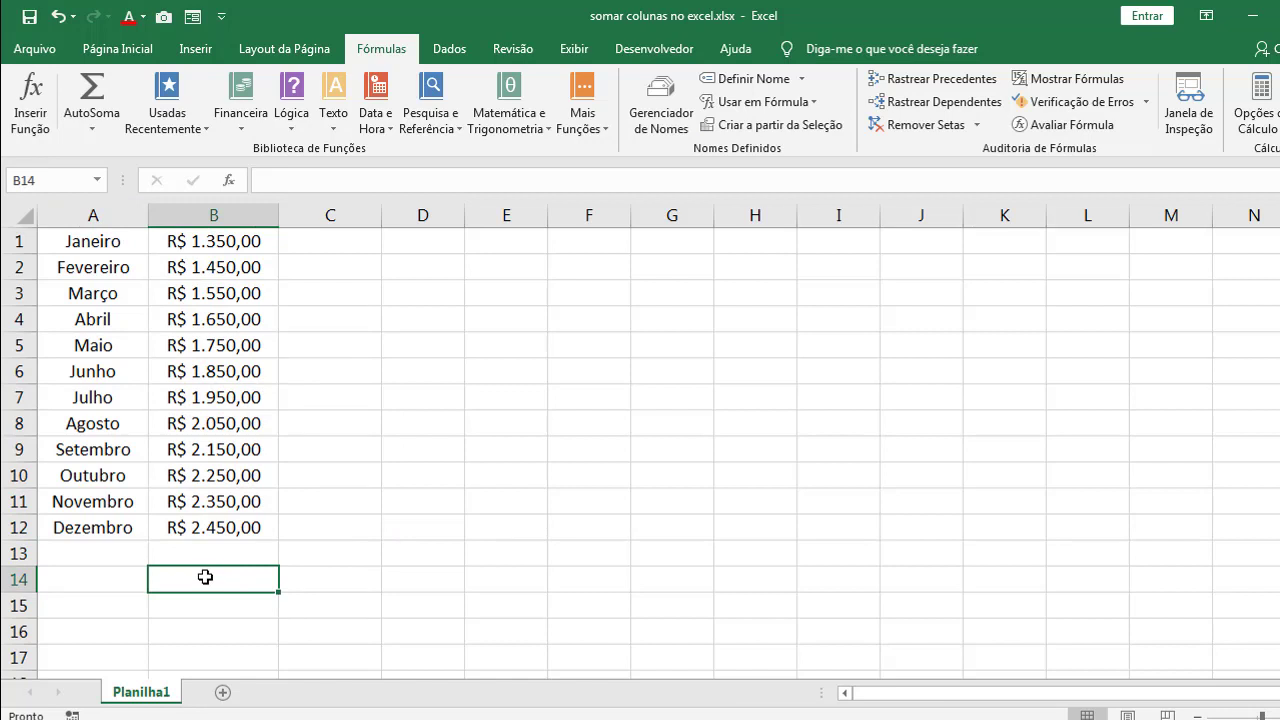
{"action": "type", "text": "=SO"}
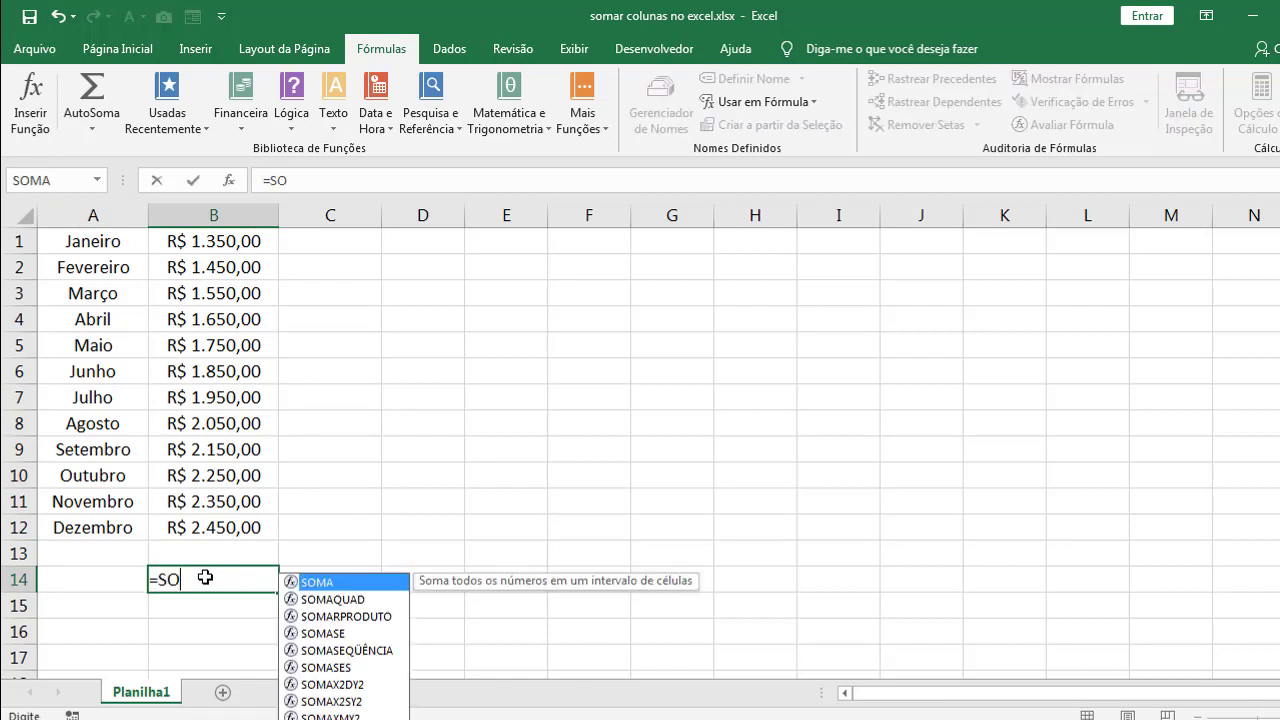
{"action": "type", "text": "MA("}
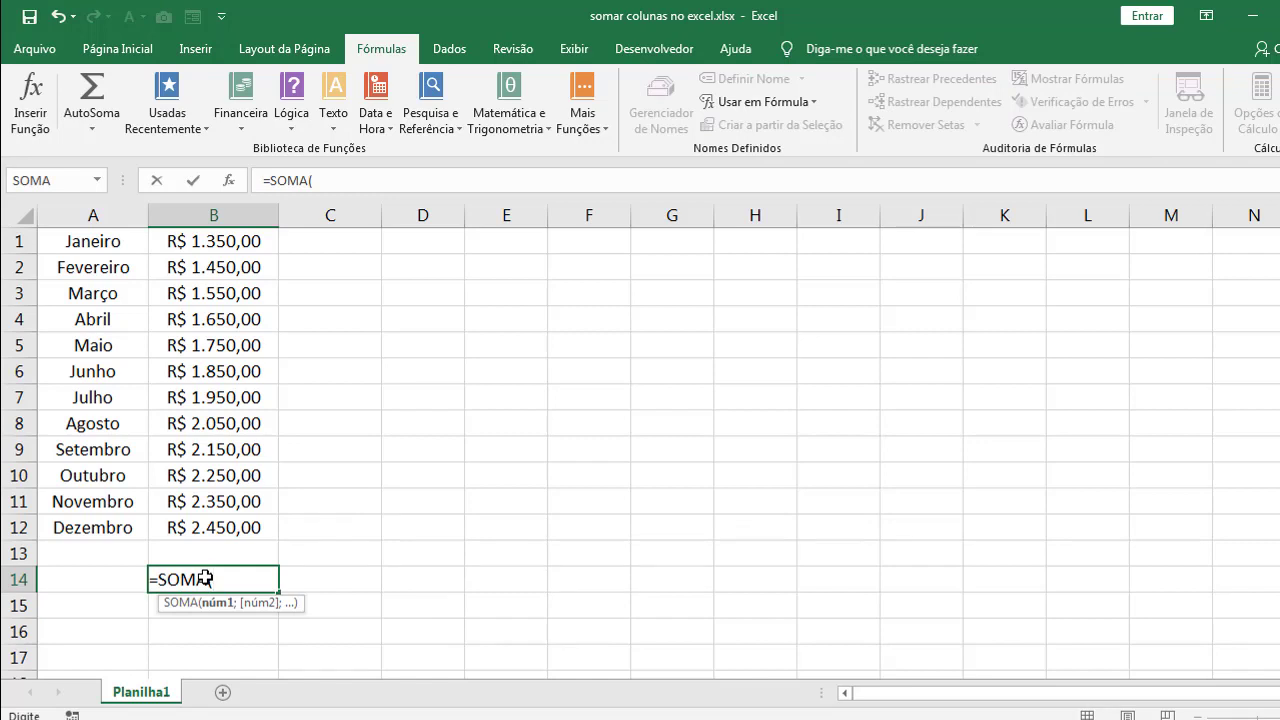
{"action": "type", "text": "vendas)"}
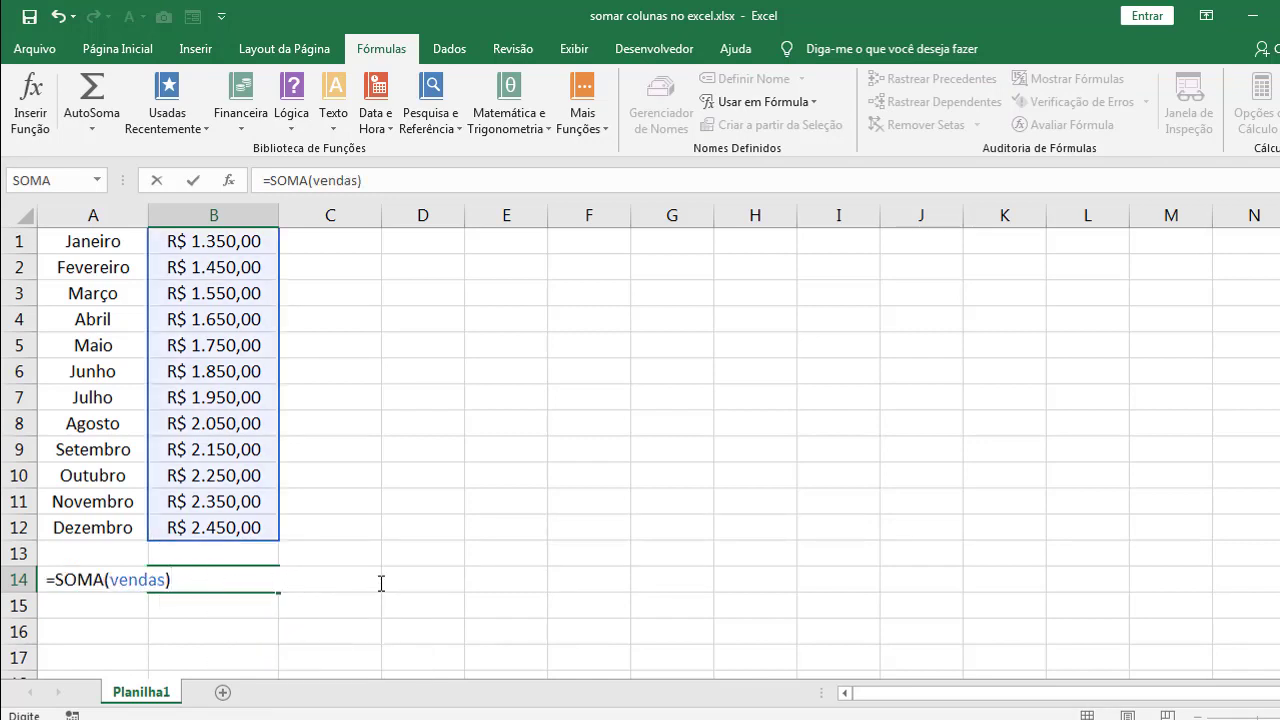
{"action": "key", "text": "Return"}
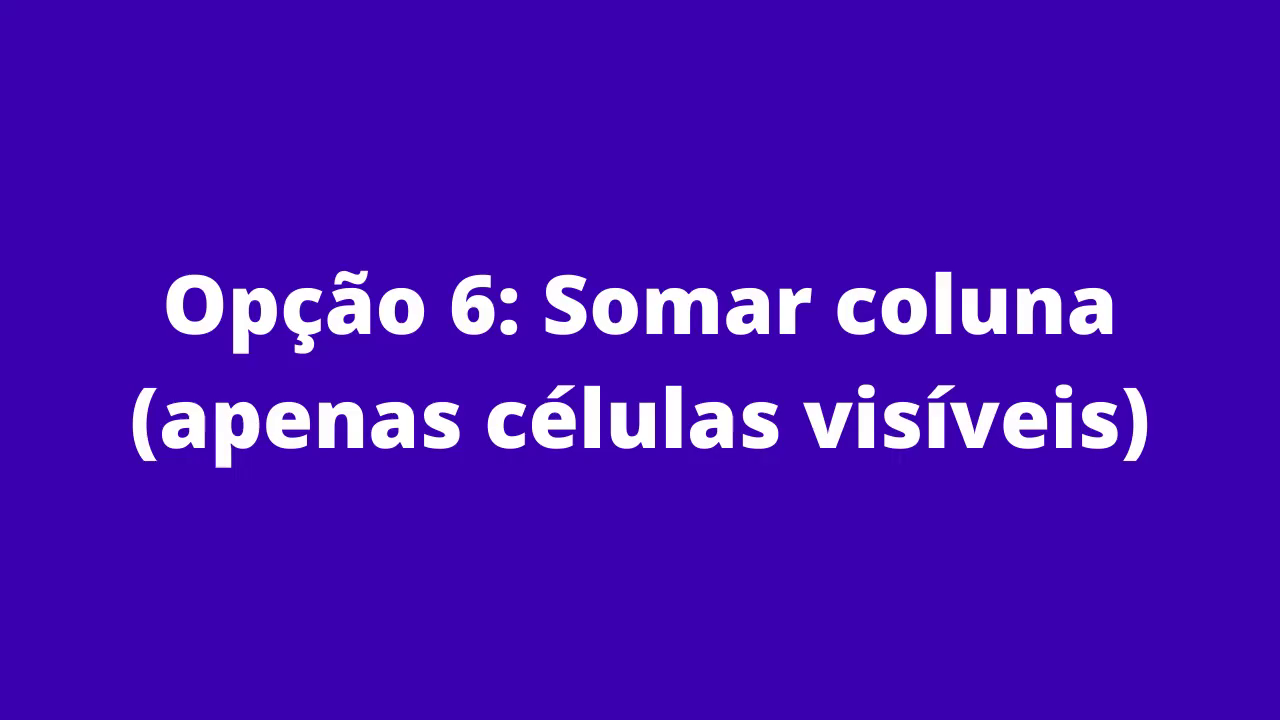